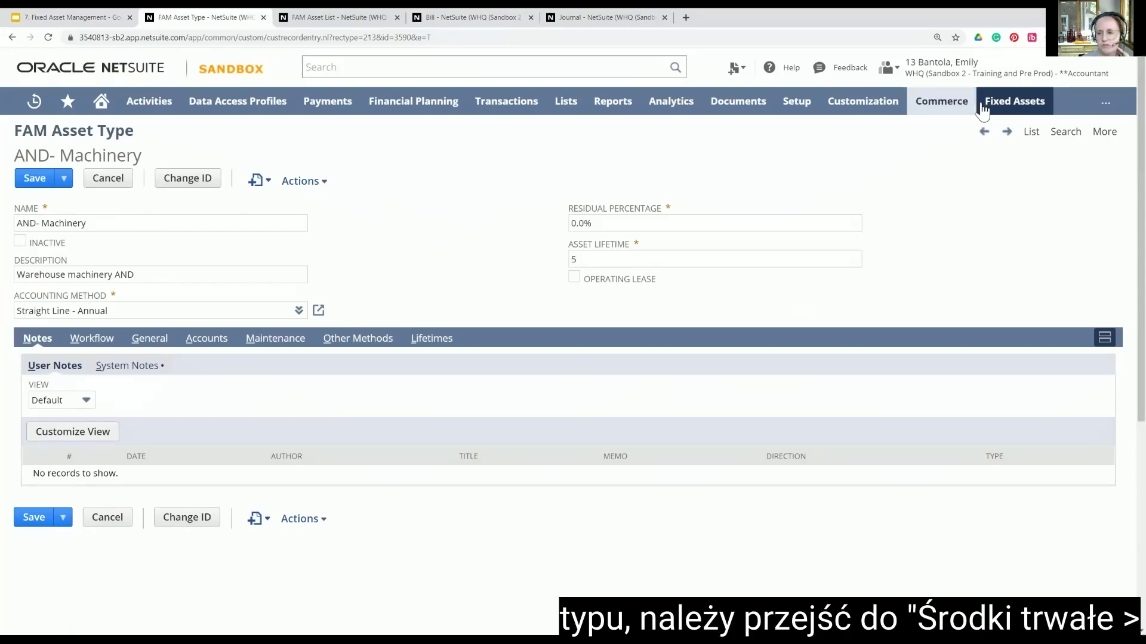
Review the AND- Machinery asset type's residual percentage and asset lifetime, and open its linked accounts
{"action": "mouse_move", "coordinate": [1013, 108]}
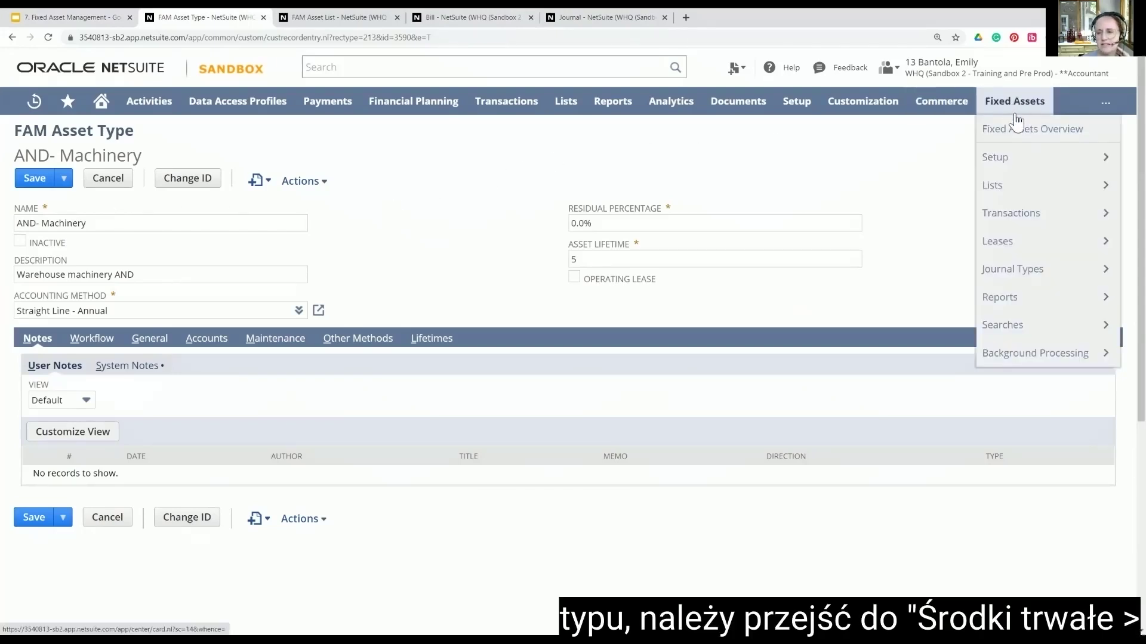
{"action": "mouse_move", "coordinate": [1007, 163]}
{"action": "mouse_move", "coordinate": [859, 214]}
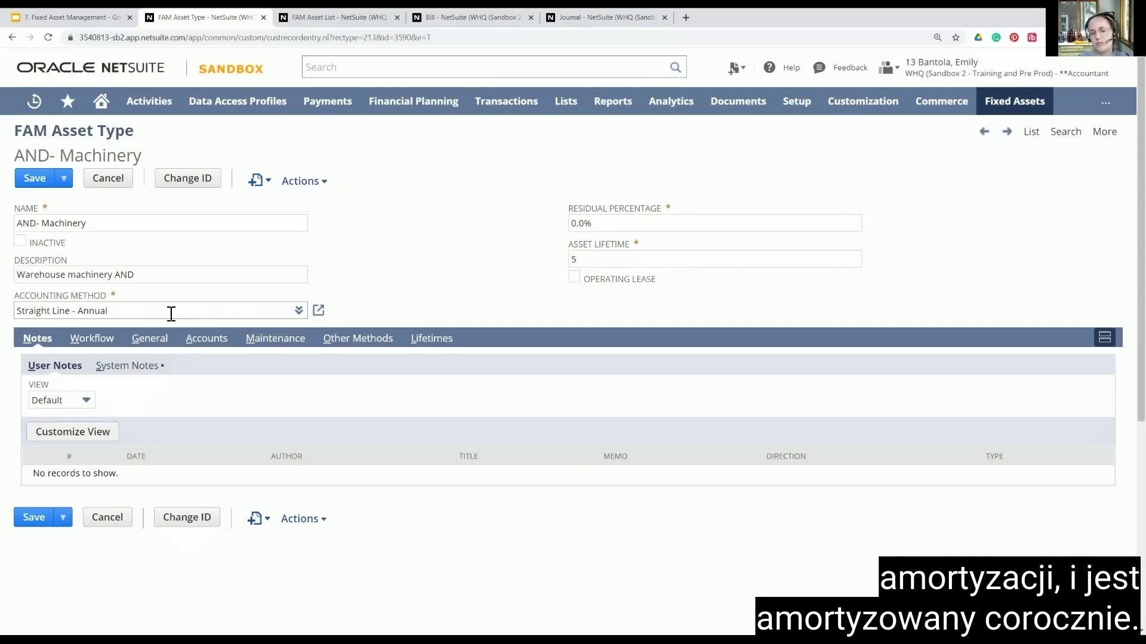
{"action": "left_click", "coordinate": [575, 261]}
{"action": "type", "text": "5"}
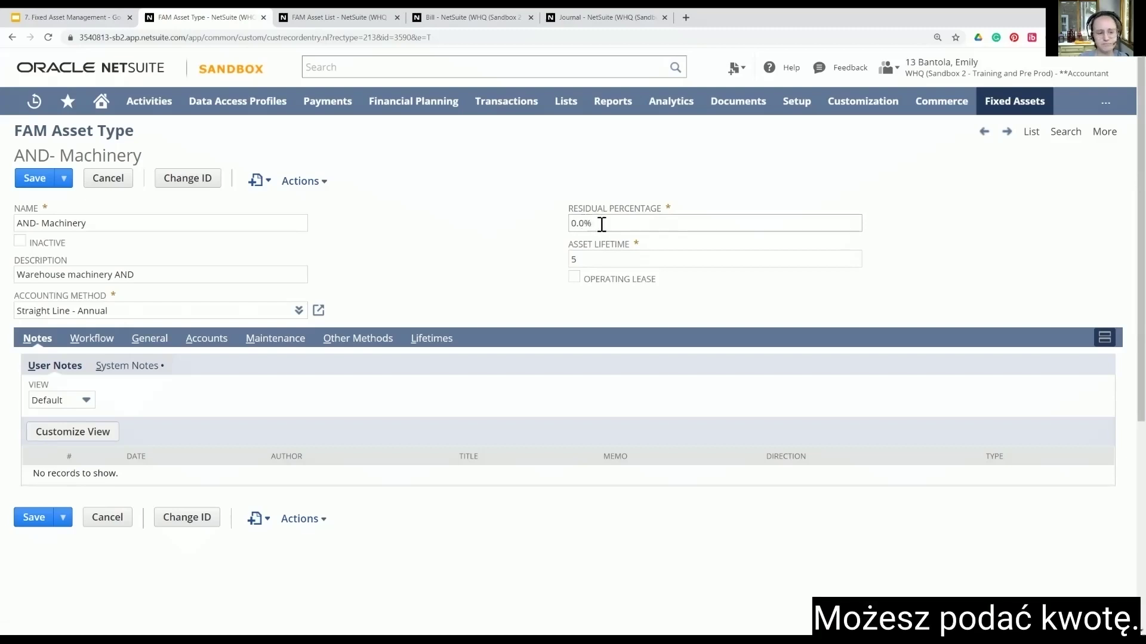
{"action": "left_click", "coordinate": [206, 339]}
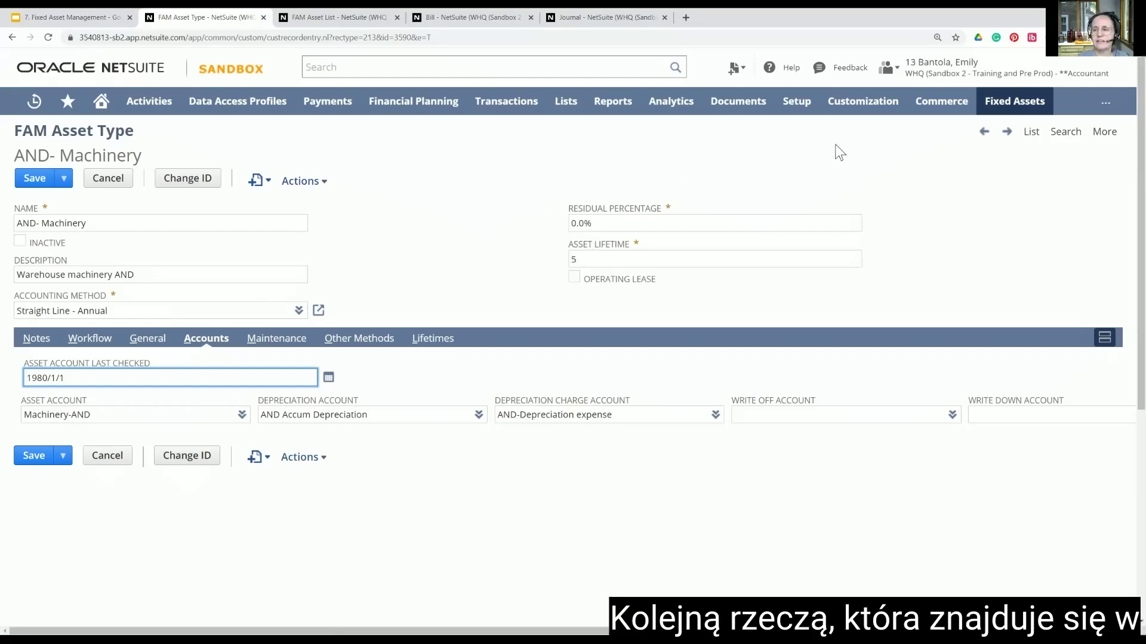
Open the list of fixed asset depreciation methods and examine their descriptions and formulas
{"action": "mouse_move", "coordinate": [998, 112]}
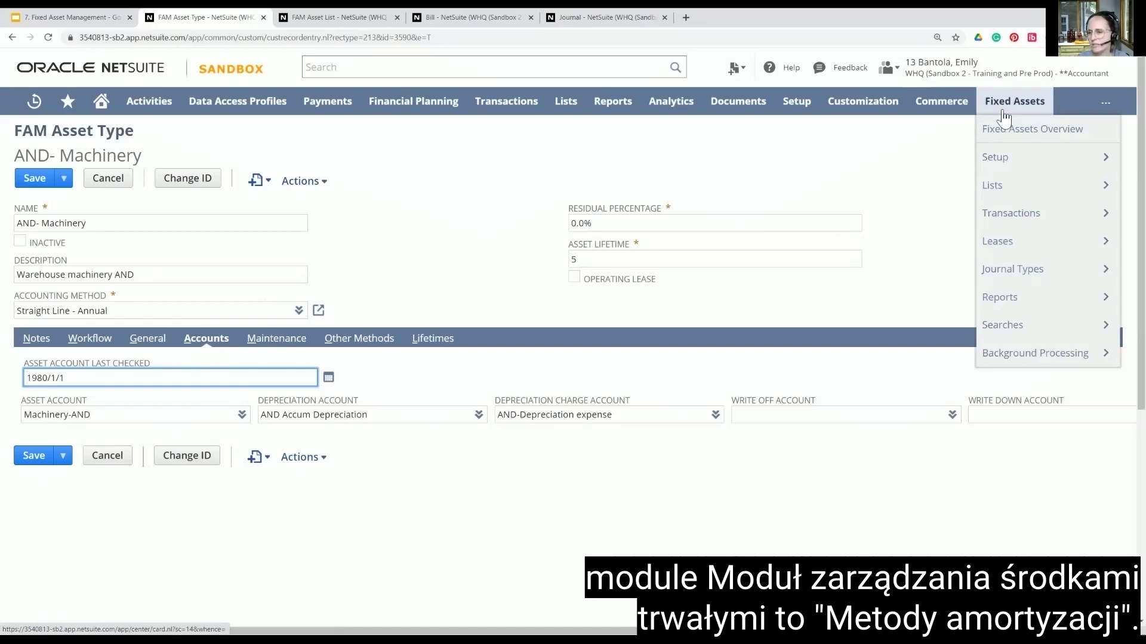
{"action": "mouse_move", "coordinate": [994, 164]}
{"action": "mouse_move", "coordinate": [884, 251]}
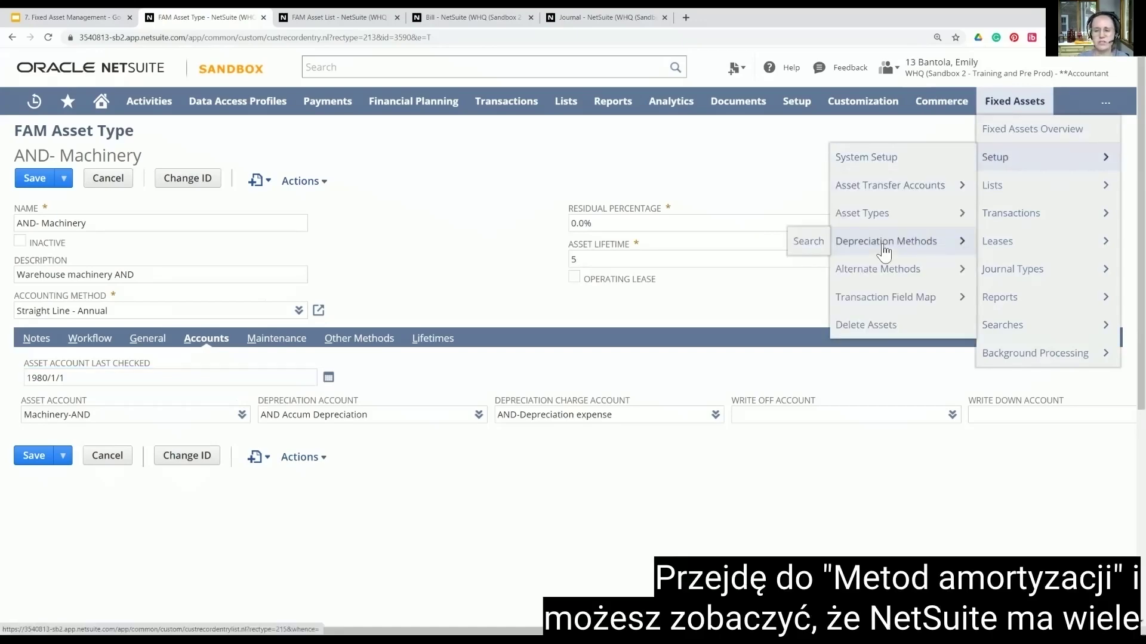
{"action": "left_click", "coordinate": [885, 250]}
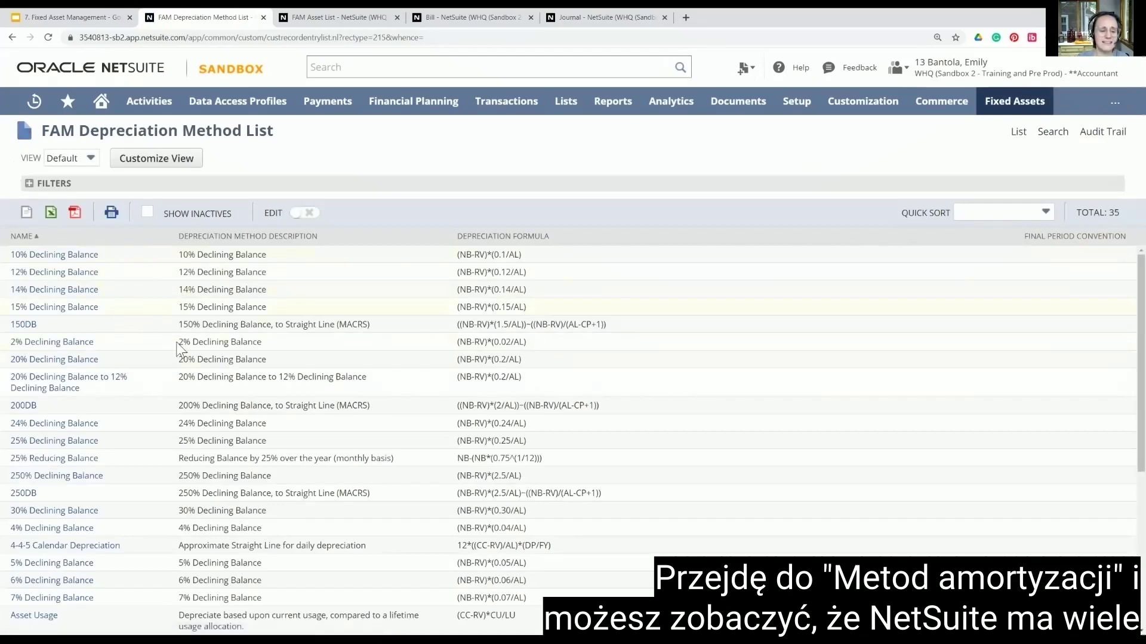
{"action": "scroll", "coordinate": [184, 474], "scroll_direction": "down", "scroll_amount": 2}
{"action": "scroll", "coordinate": [184, 475], "scroll_direction": "down", "scroll_amount": 4}
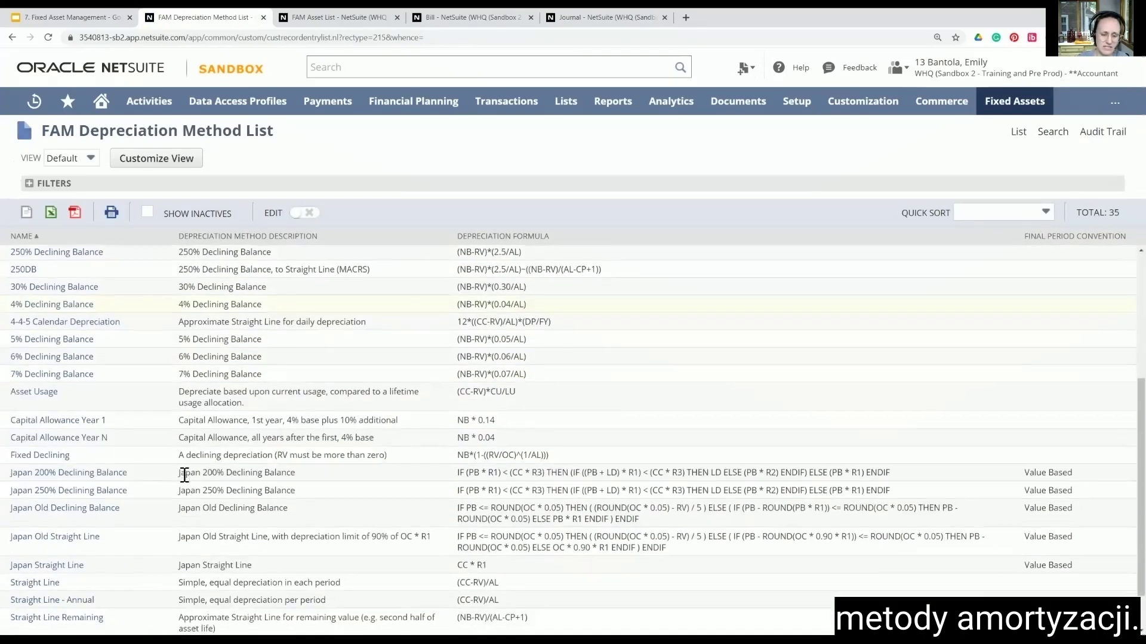
{"action": "scroll", "coordinate": [184, 473], "scroll_direction": "up", "scroll_amount": 6}
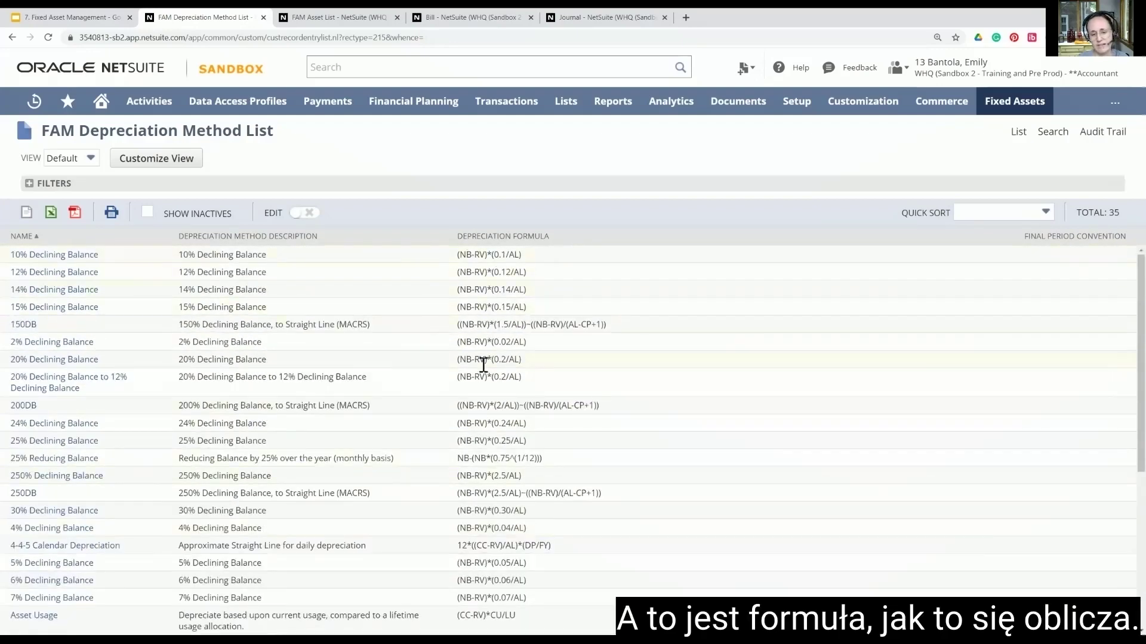
{"action": "scroll", "coordinate": [491, 488], "scroll_direction": "down", "scroll_amount": 8}
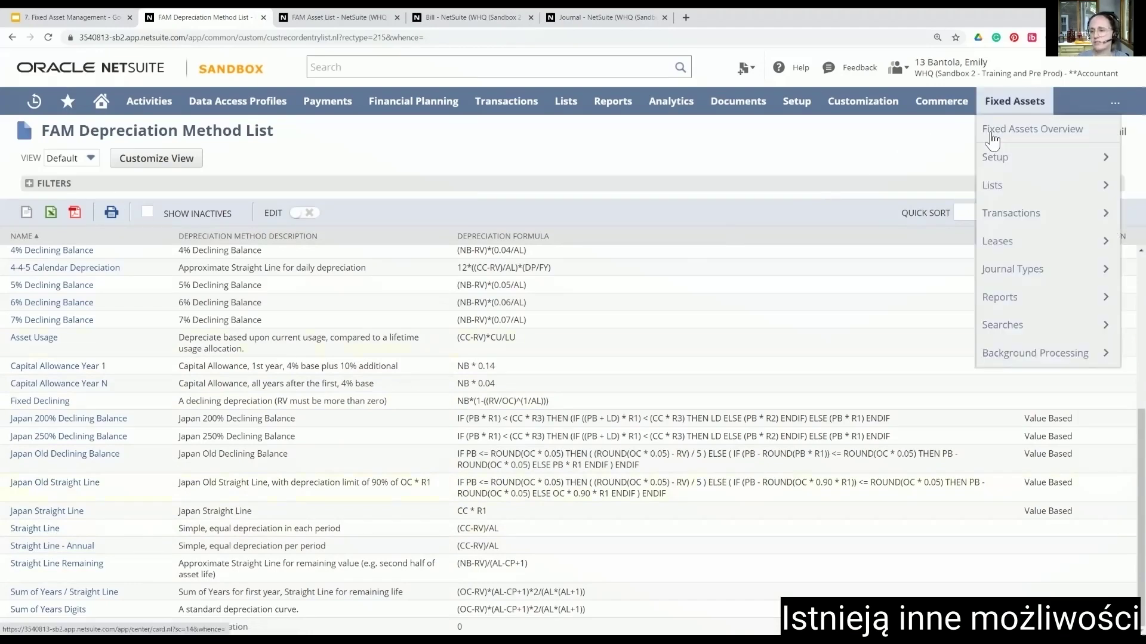
{"action": "mouse_move", "coordinate": [997, 160]}
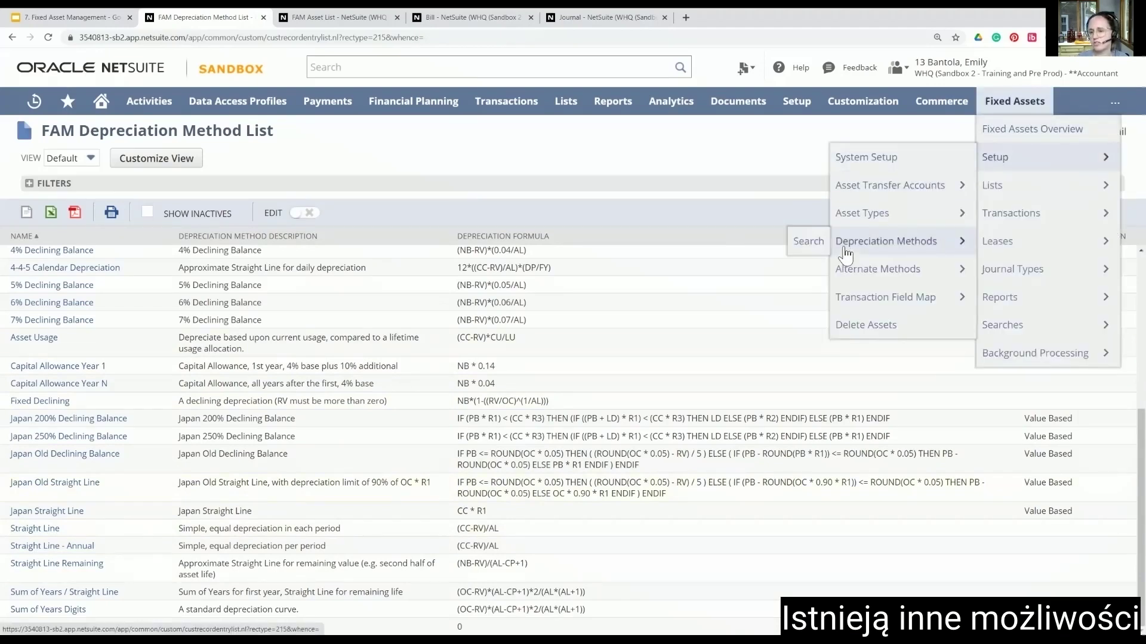
{"action": "mouse_move", "coordinate": [861, 280]}
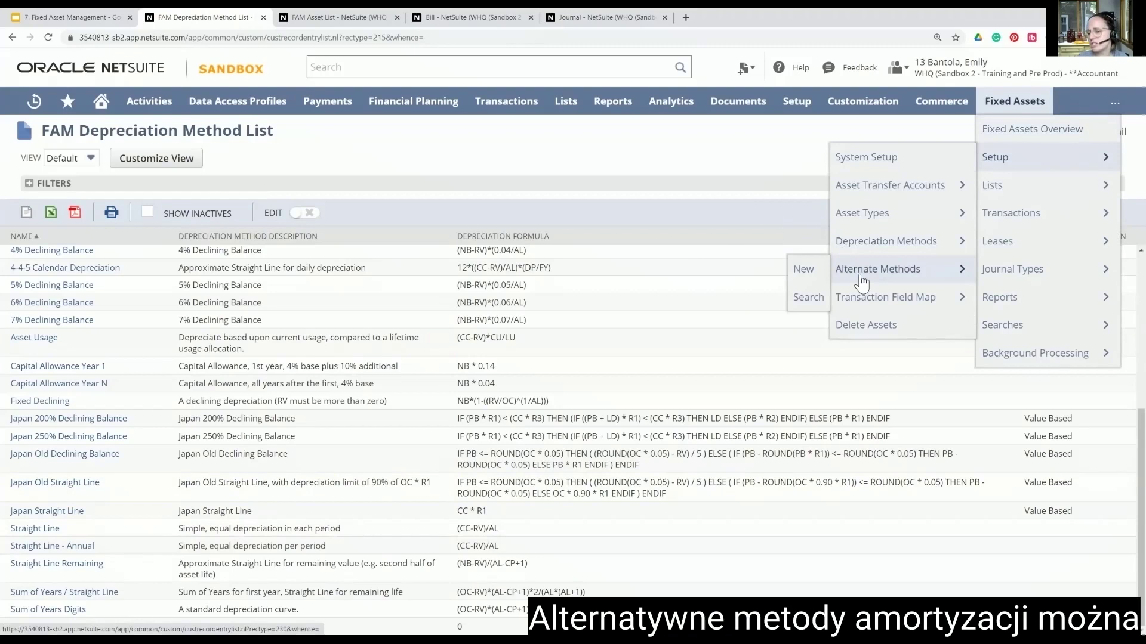
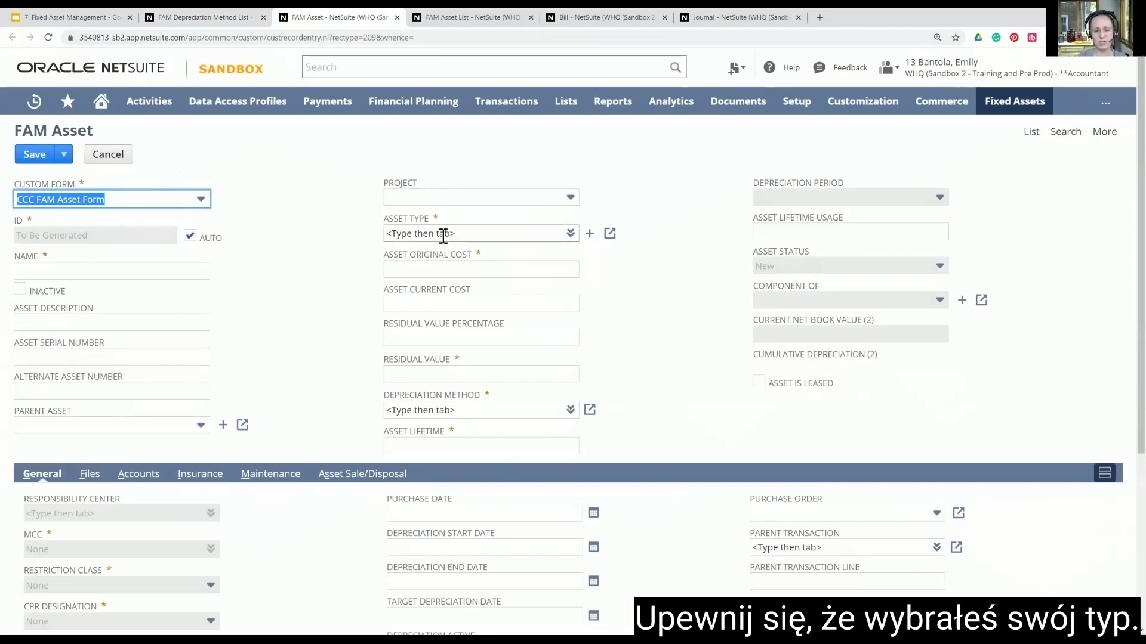
Set the new FAM asset's type to AND- Machinery
{"action": "left_click", "coordinate": [521, 232]}
{"action": "type", "text": "and"}
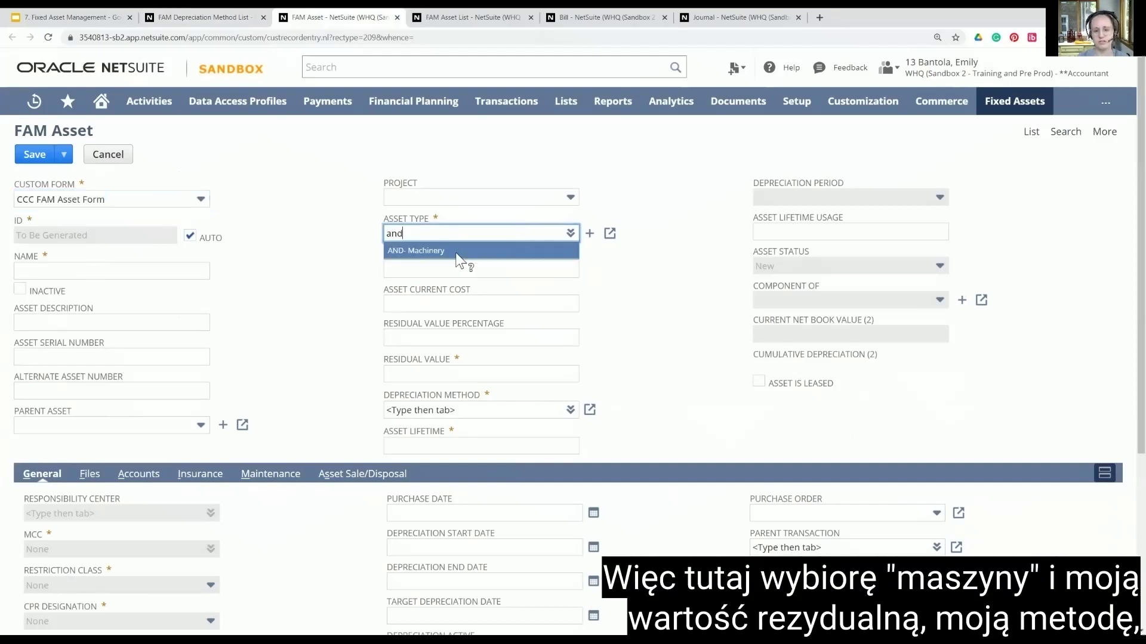
{"action": "left_click", "coordinate": [456, 251]}
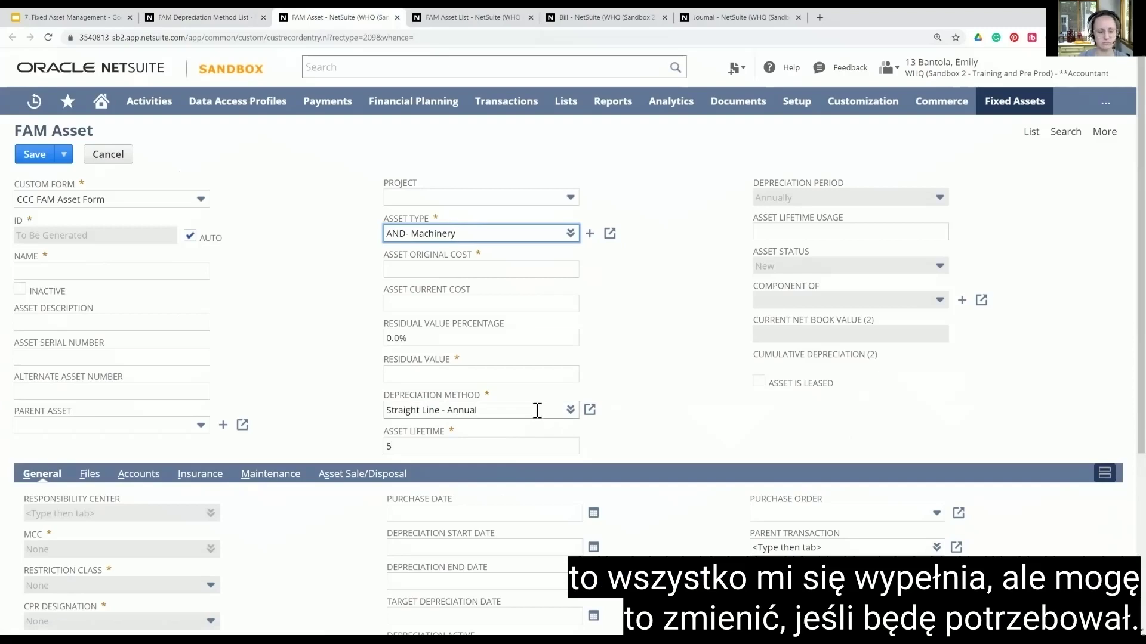
Review the new asset's general details and the accounts filled in from its asset type
{"action": "scroll", "coordinate": [366, 373], "scroll_direction": "down", "scroll_amount": 3}
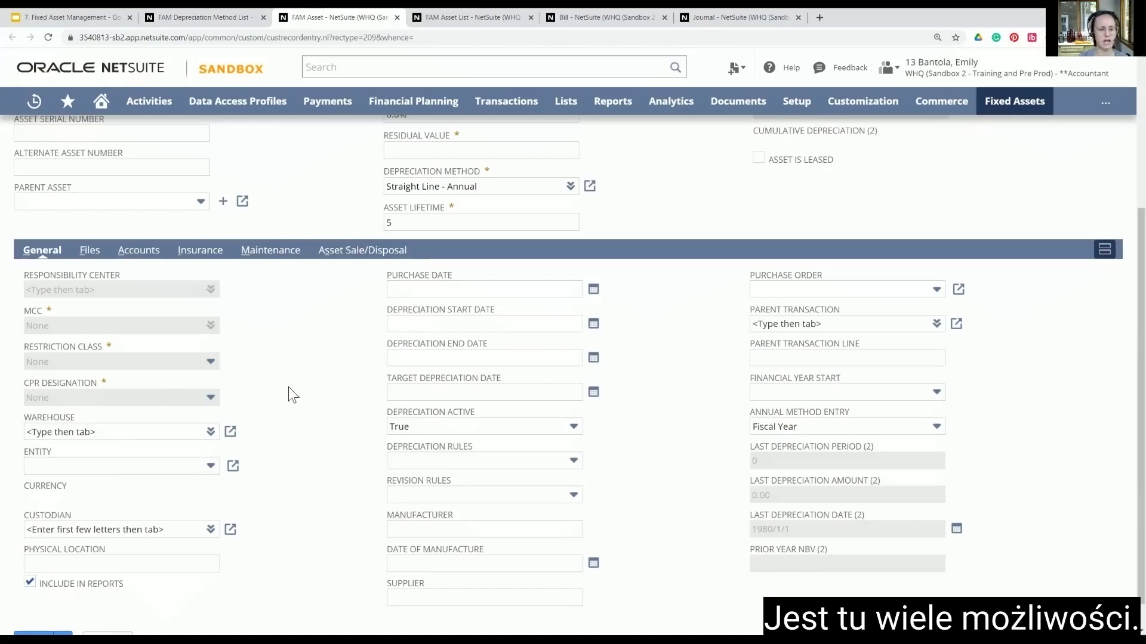
{"action": "scroll", "coordinate": [290, 395], "scroll_direction": "up", "scroll_amount": 4}
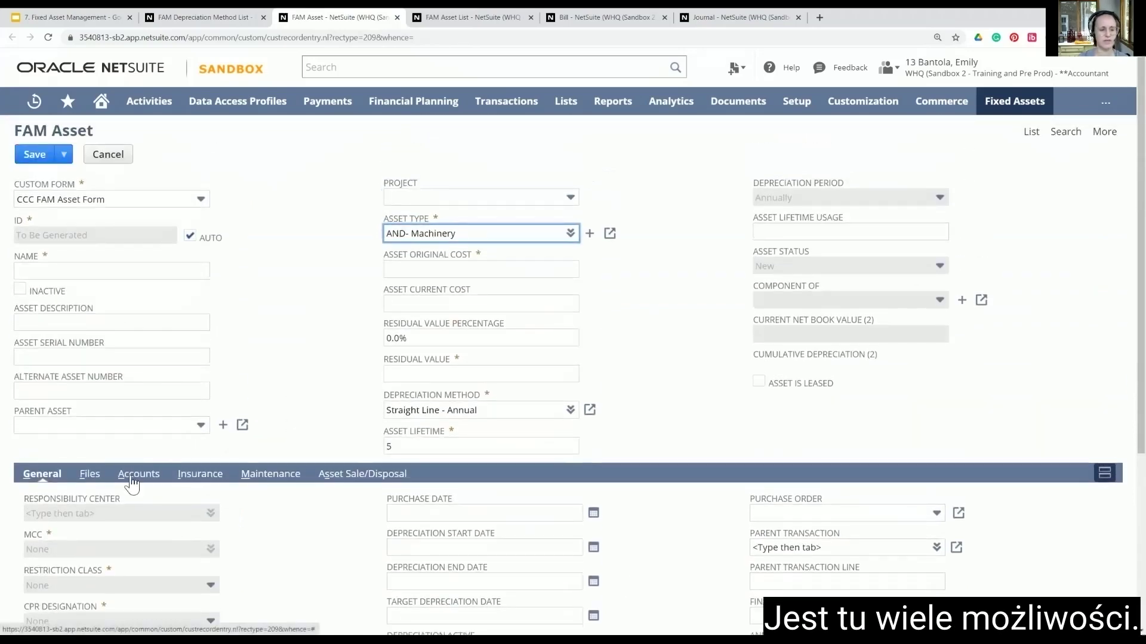
{"action": "left_click", "coordinate": [133, 477]}
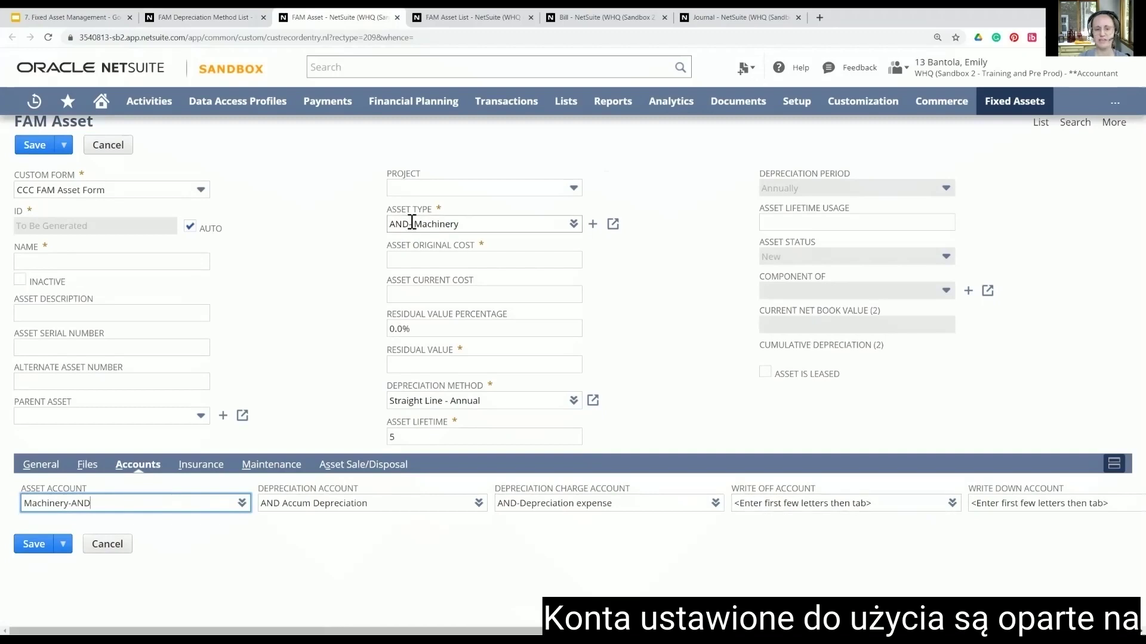
{"action": "scroll", "coordinate": [62, 230], "scroll_direction": "up", "scroll_amount": 1}
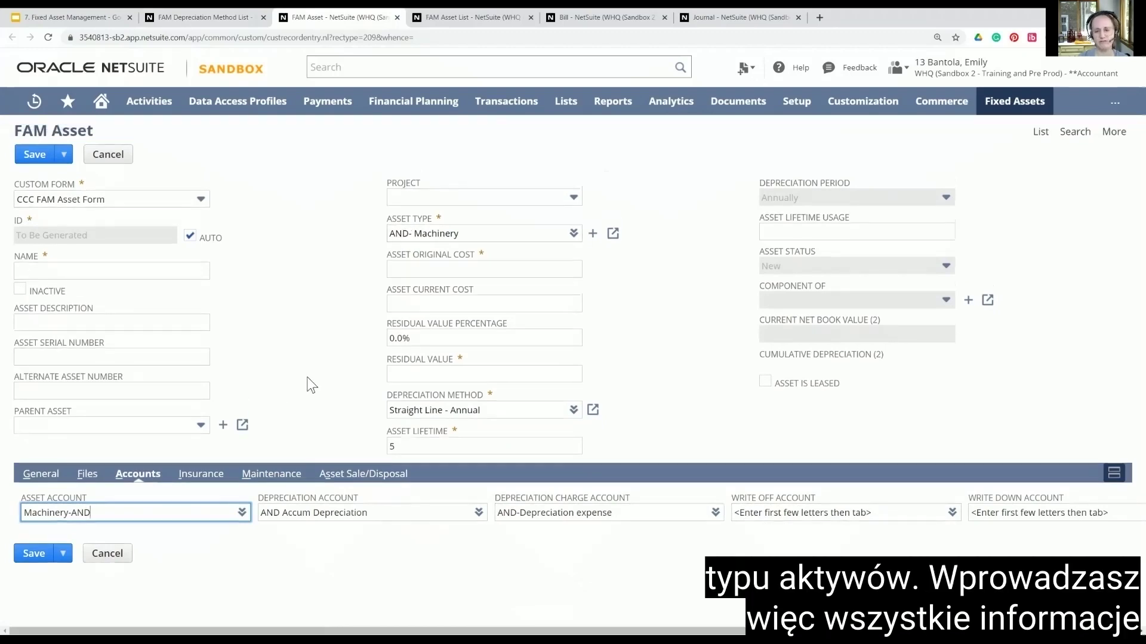
{"action": "scroll", "coordinate": [311, 385], "scroll_direction": "down", "scroll_amount": 1}
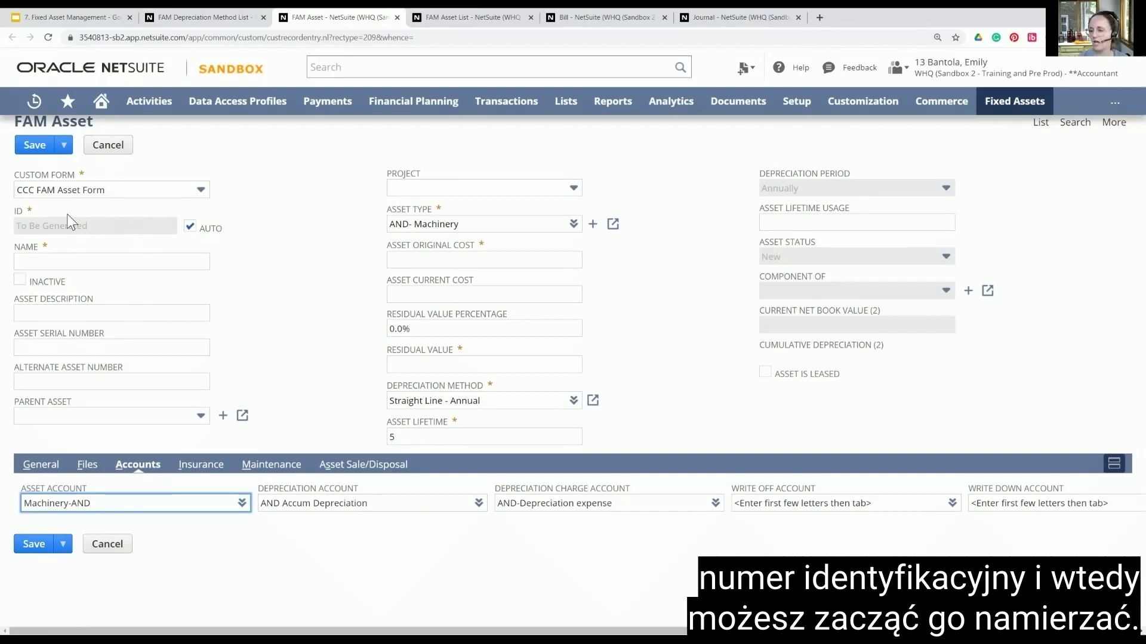
Look through the new asset's file attachment, insurance, maintenance and sale/disposal details
{"action": "left_click", "coordinate": [84, 468]}
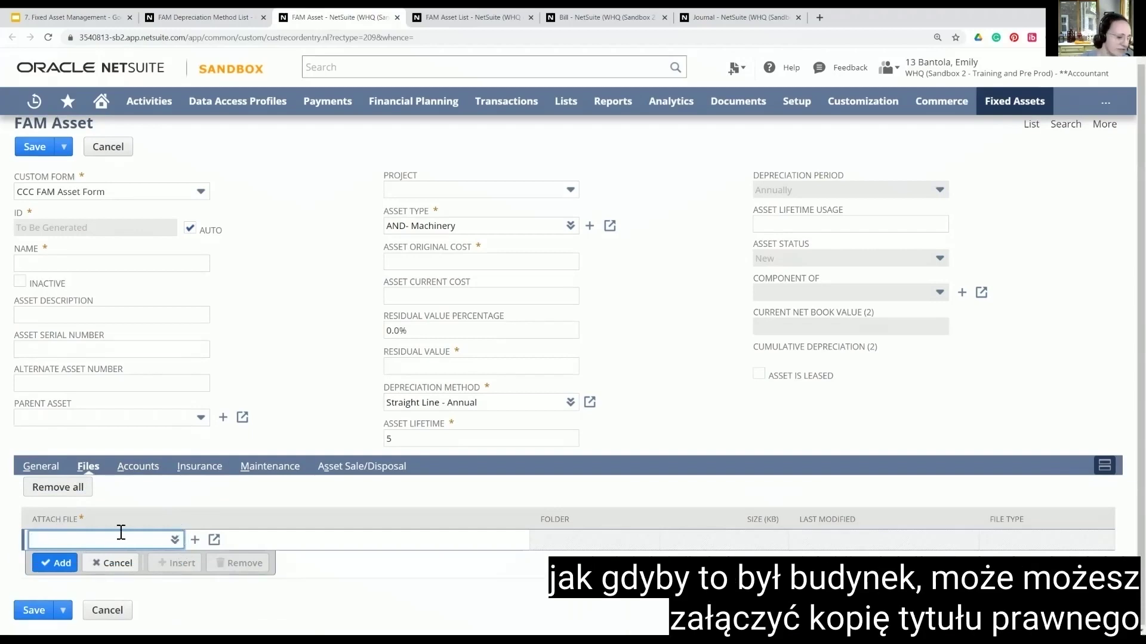
{"action": "left_click", "coordinate": [200, 466]}
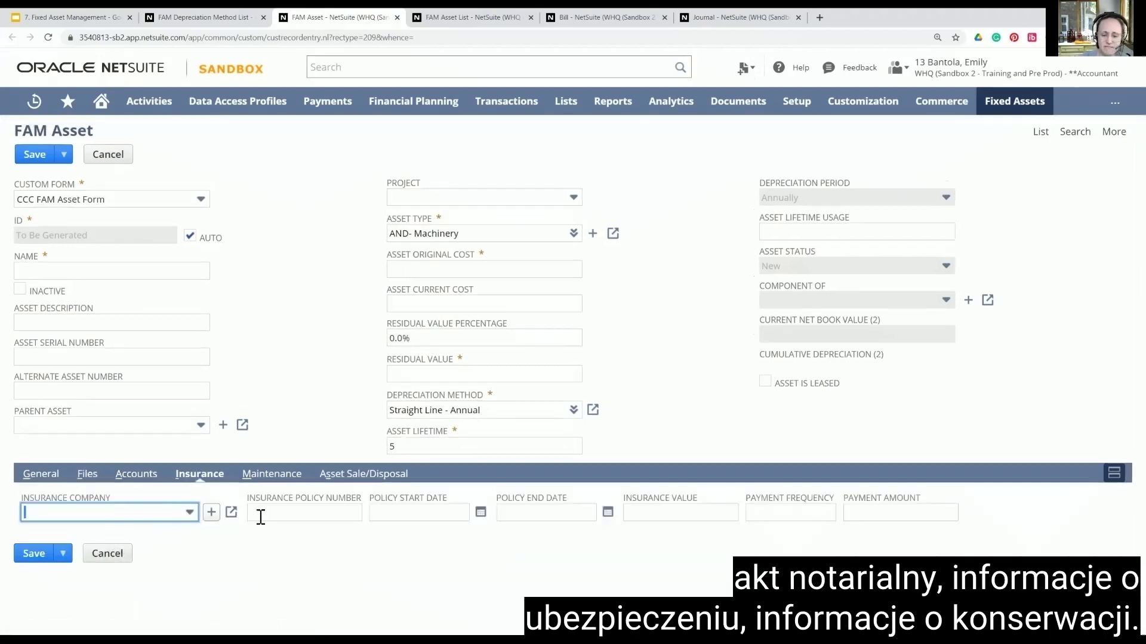
{"action": "left_click", "coordinate": [280, 473]}
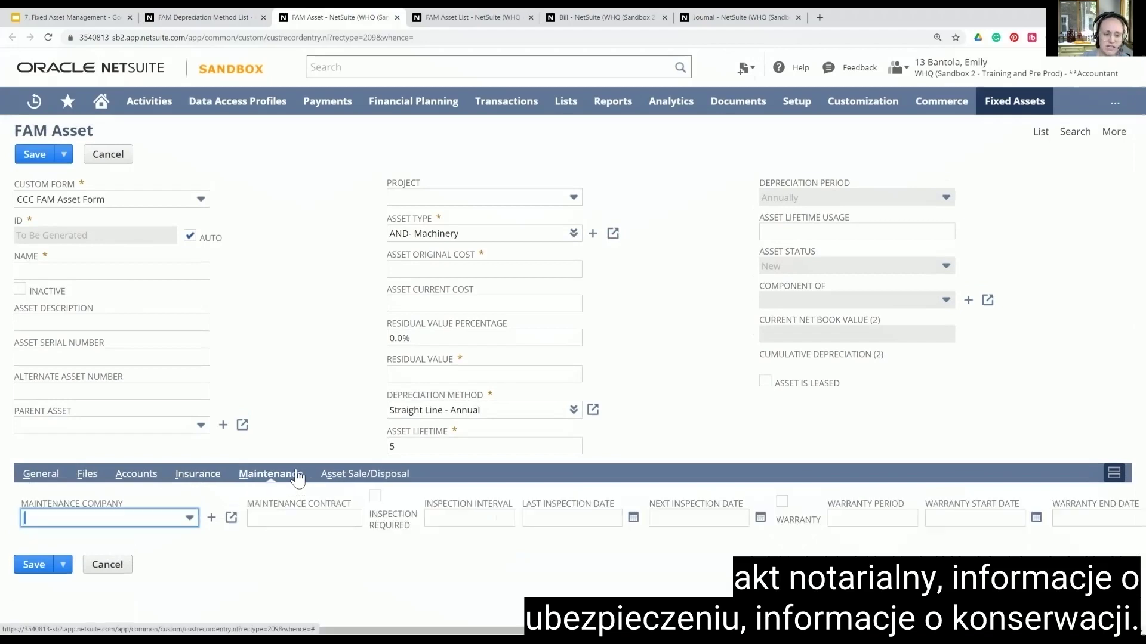
{"action": "left_click", "coordinate": [384, 477]}
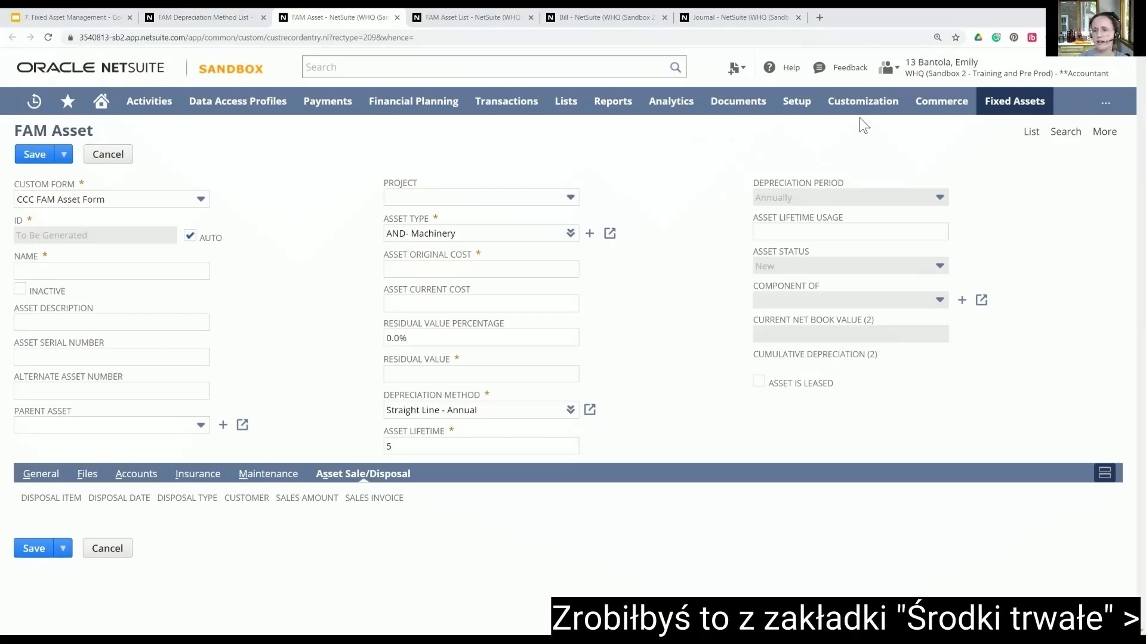
{"action": "mouse_move", "coordinate": [1027, 110]}
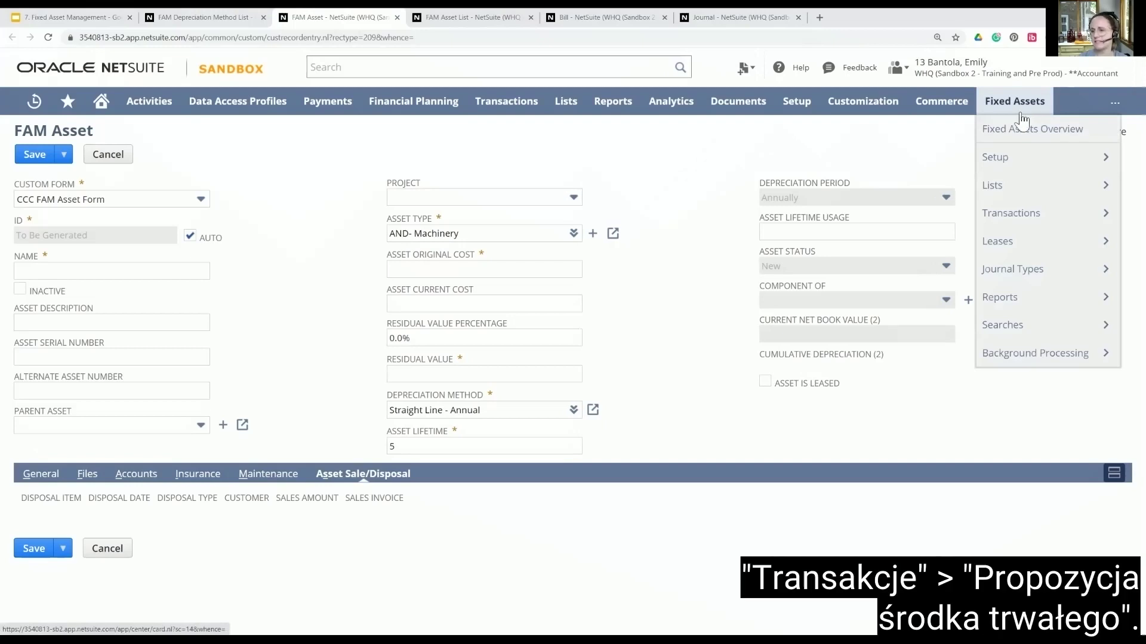
{"action": "mouse_move", "coordinate": [1009, 222]}
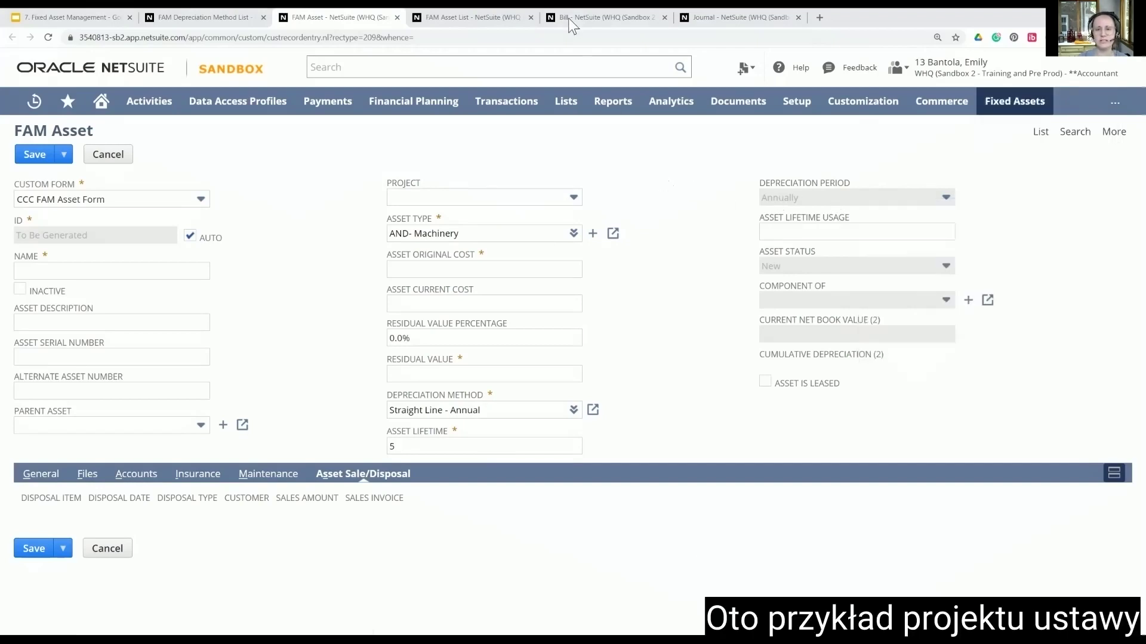
Switch to the North Packaging equipment bill and review its expense lines and item lines
{"action": "left_click", "coordinate": [571, 24]}
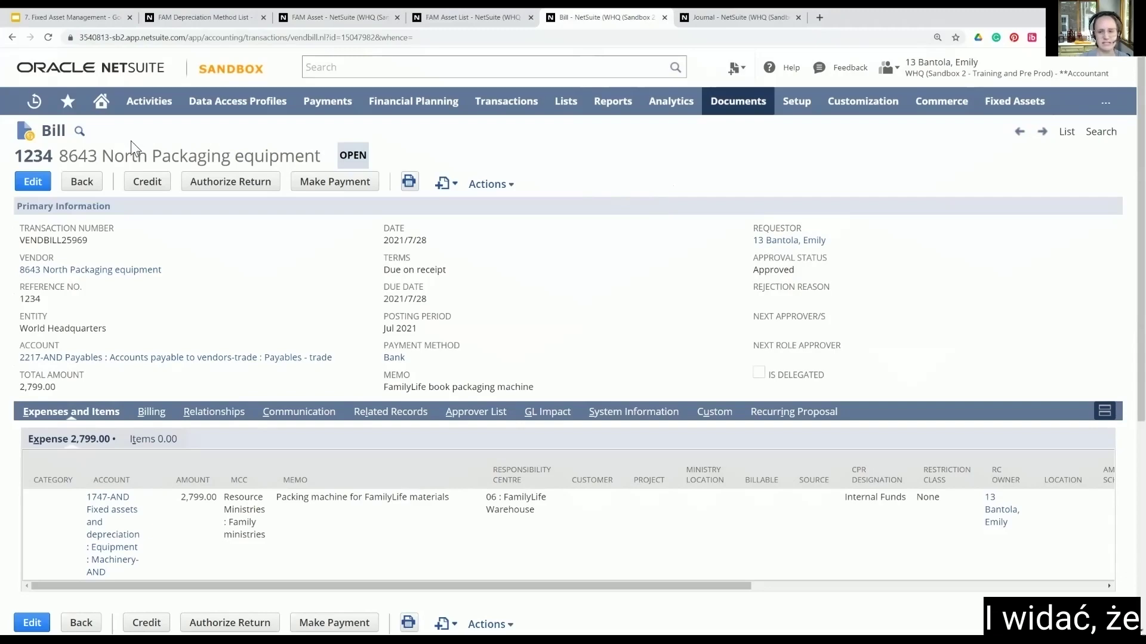
{"action": "scroll", "coordinate": [161, 383], "scroll_direction": "down", "scroll_amount": 2}
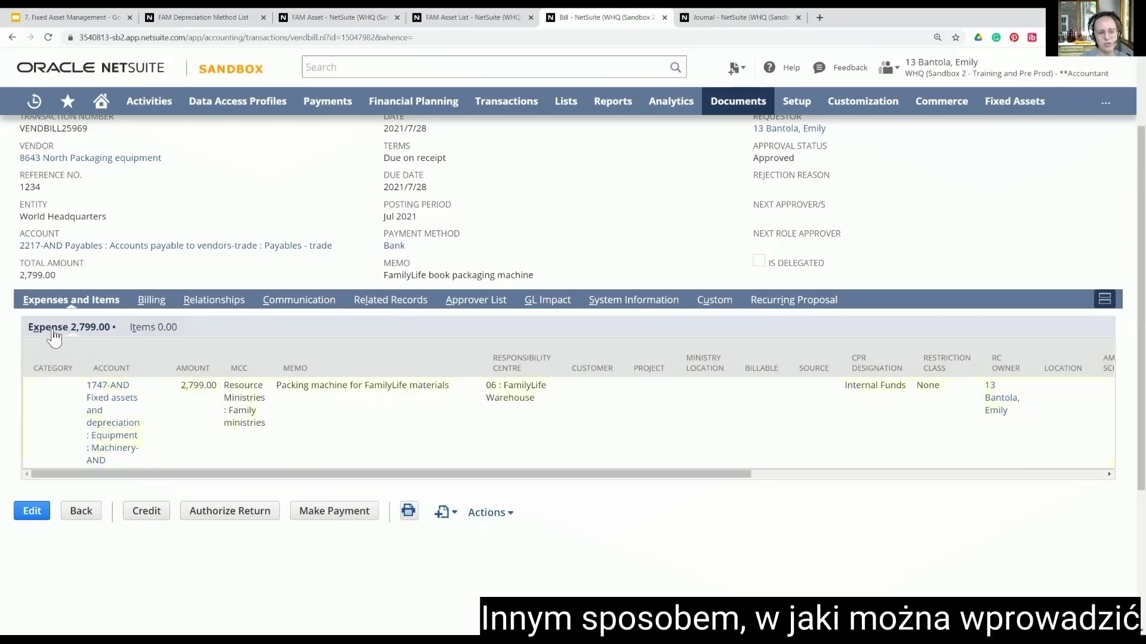
{"action": "left_click", "coordinate": [136, 329]}
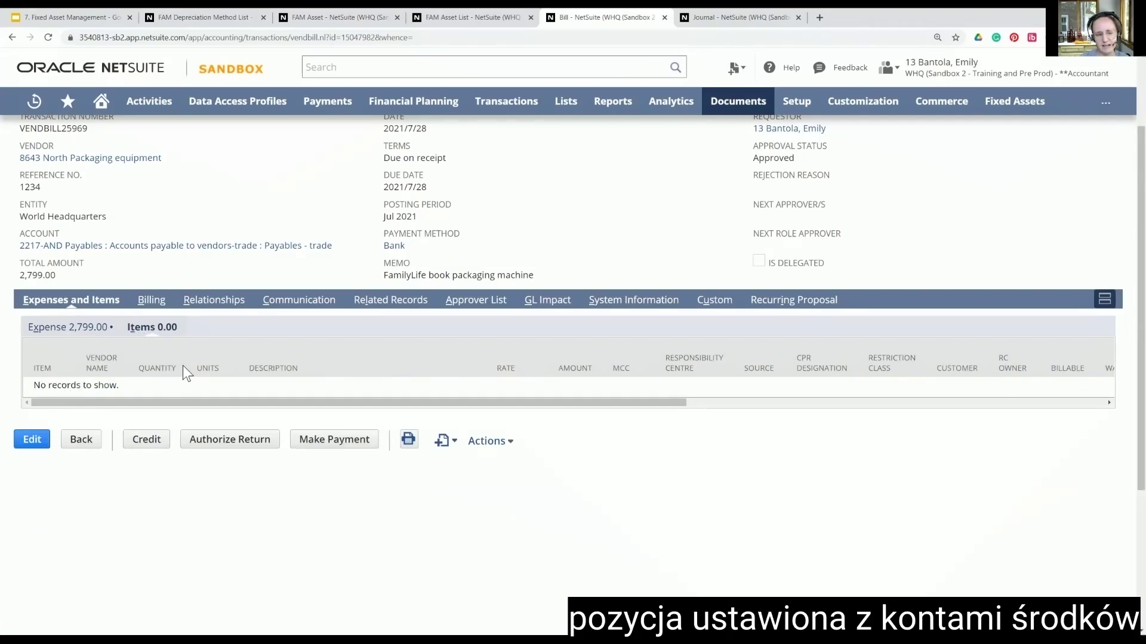
{"action": "left_click", "coordinate": [63, 336]}
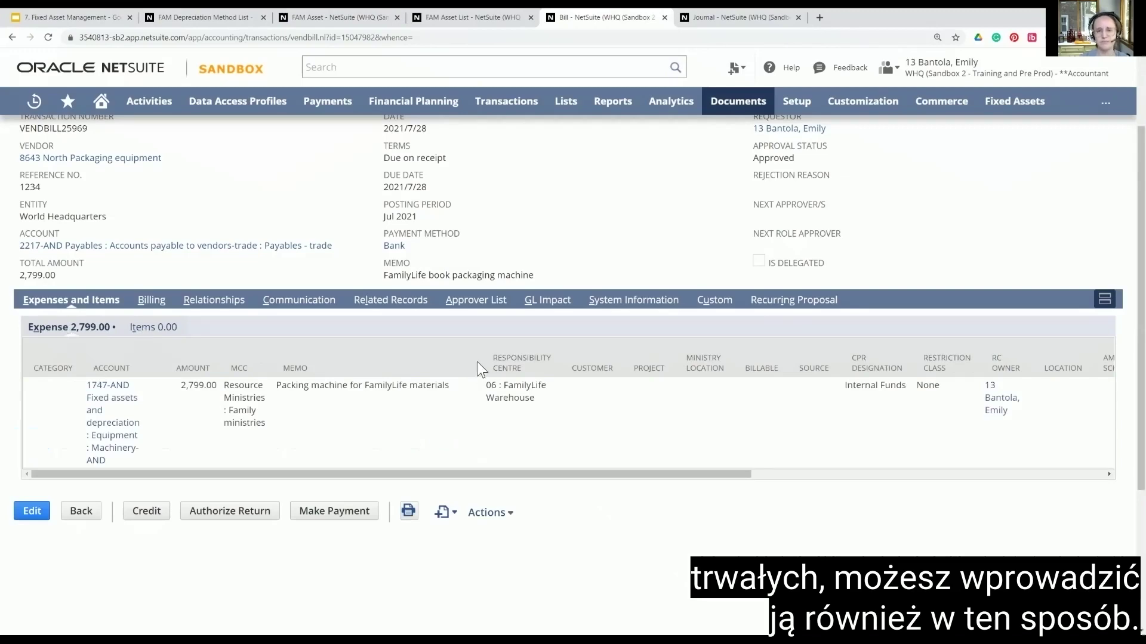
{"action": "scroll", "coordinate": [478, 364], "scroll_direction": "up", "scroll_amount": 2}
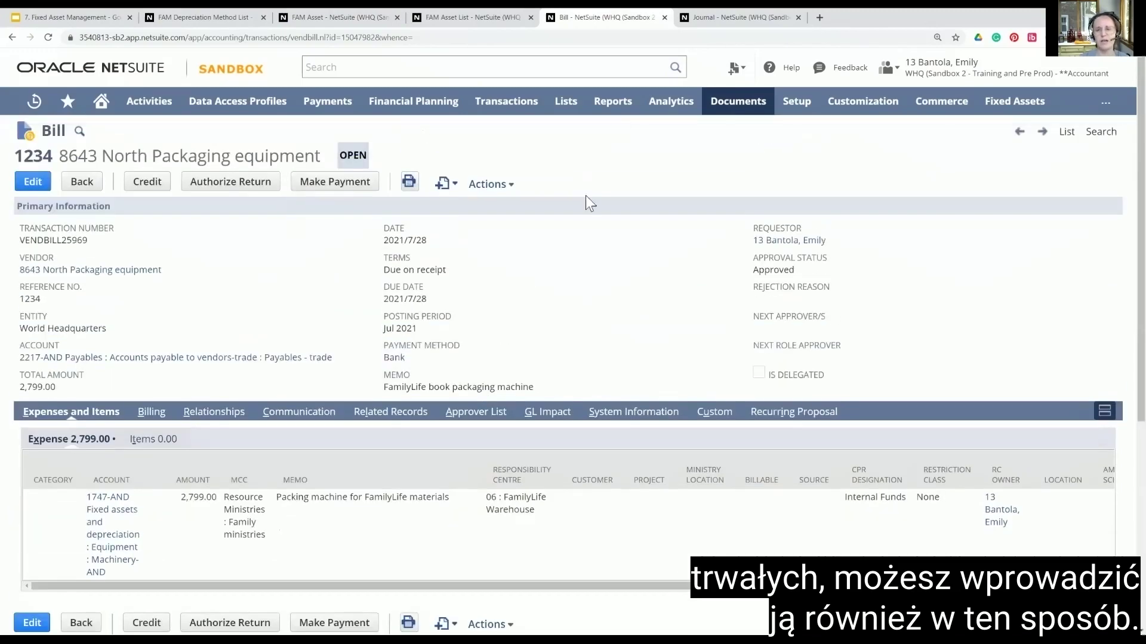
Switch to the journal entry for SLM machine #1 and review its header details and debit and credit lines
{"action": "left_click", "coordinate": [701, 17]}
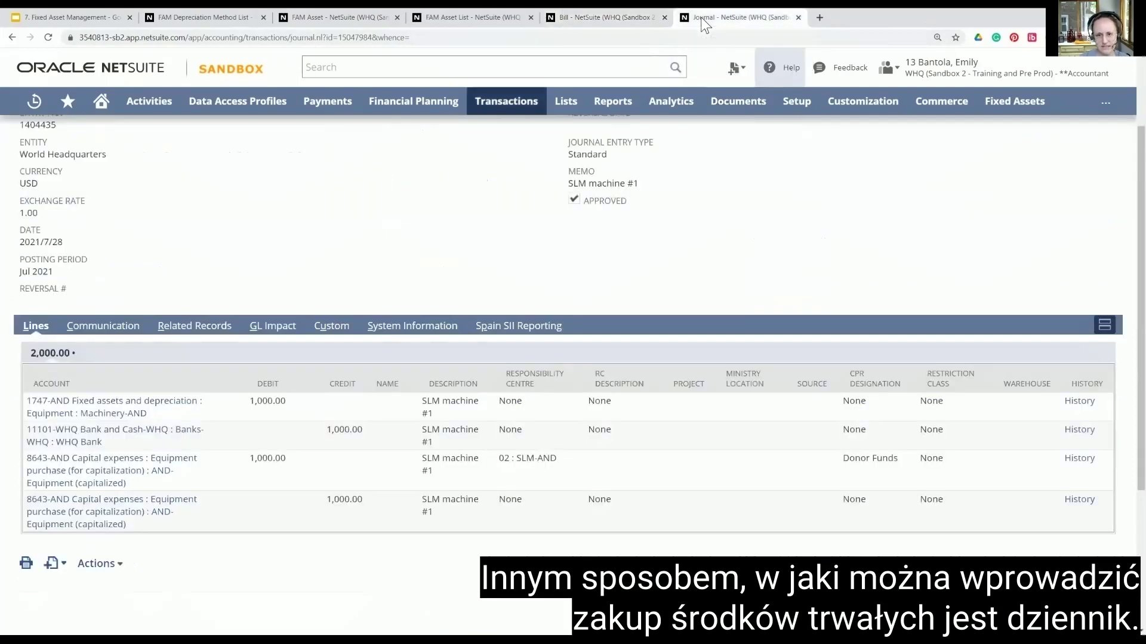
{"action": "scroll", "coordinate": [211, 293], "scroll_direction": "up", "scroll_amount": 2}
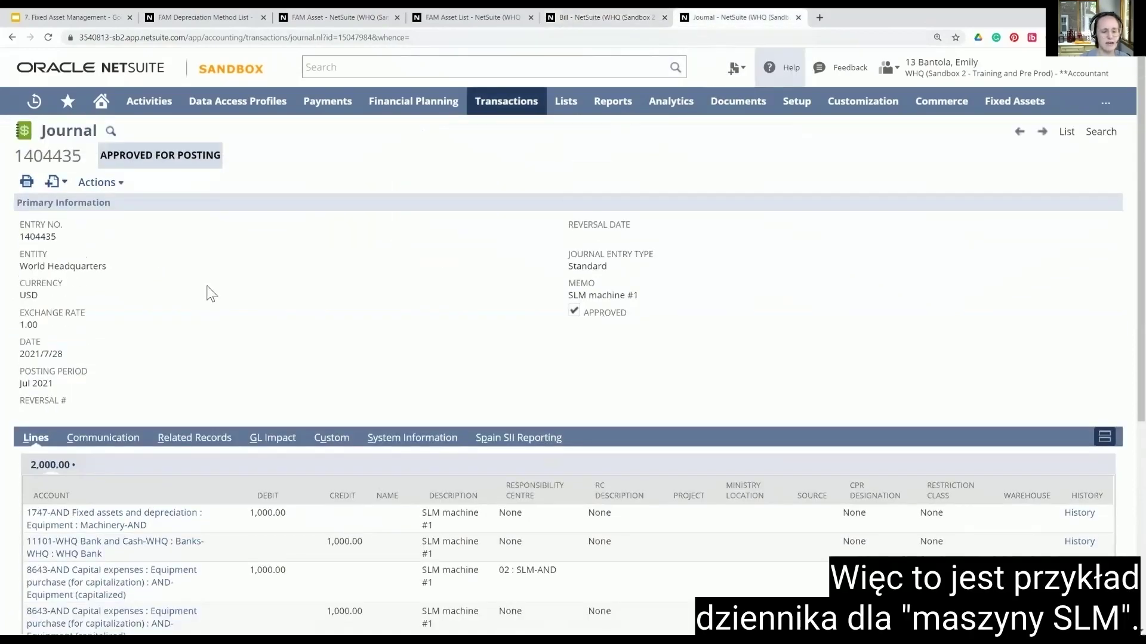
{"action": "scroll", "coordinate": [212, 294], "scroll_direction": "down", "scroll_amount": 2}
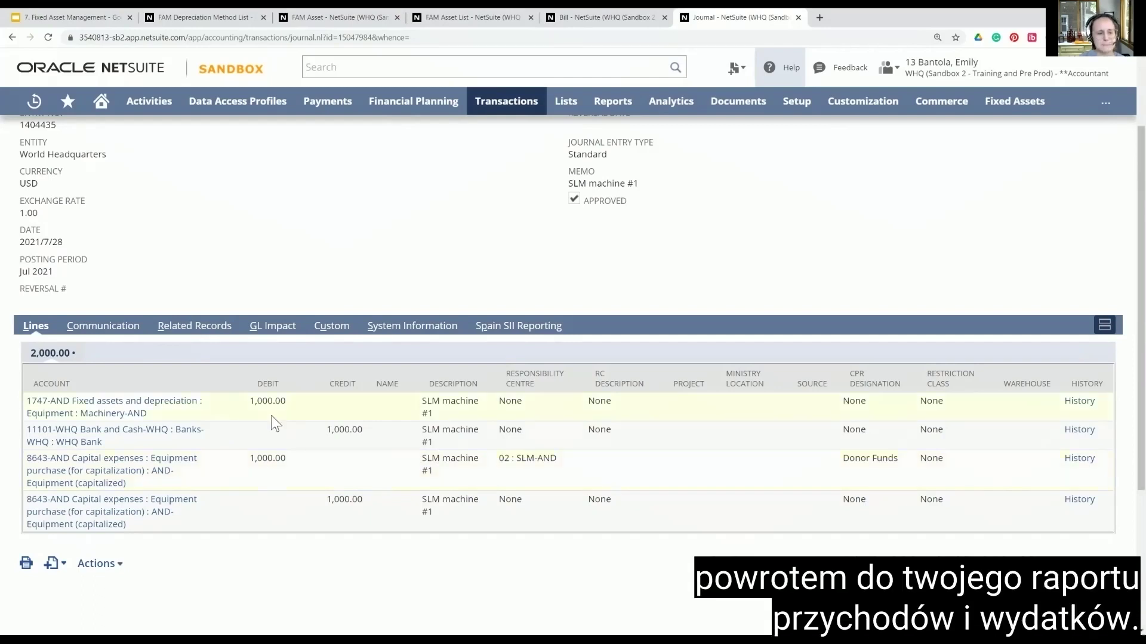
{"action": "scroll", "coordinate": [447, 328], "scroll_direction": "up", "scroll_amount": 2}
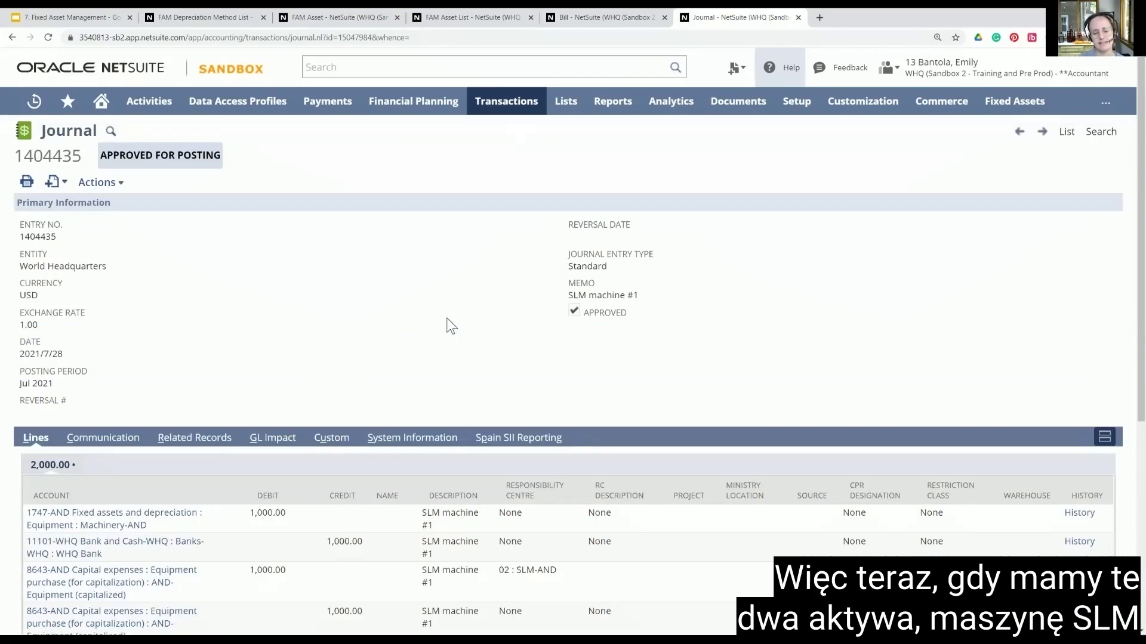
Revisit the North Packaging equipment bill and the SLM machine #1 journal, and open the fixed asset proposal form
{"action": "left_click", "coordinate": [595, 18]}
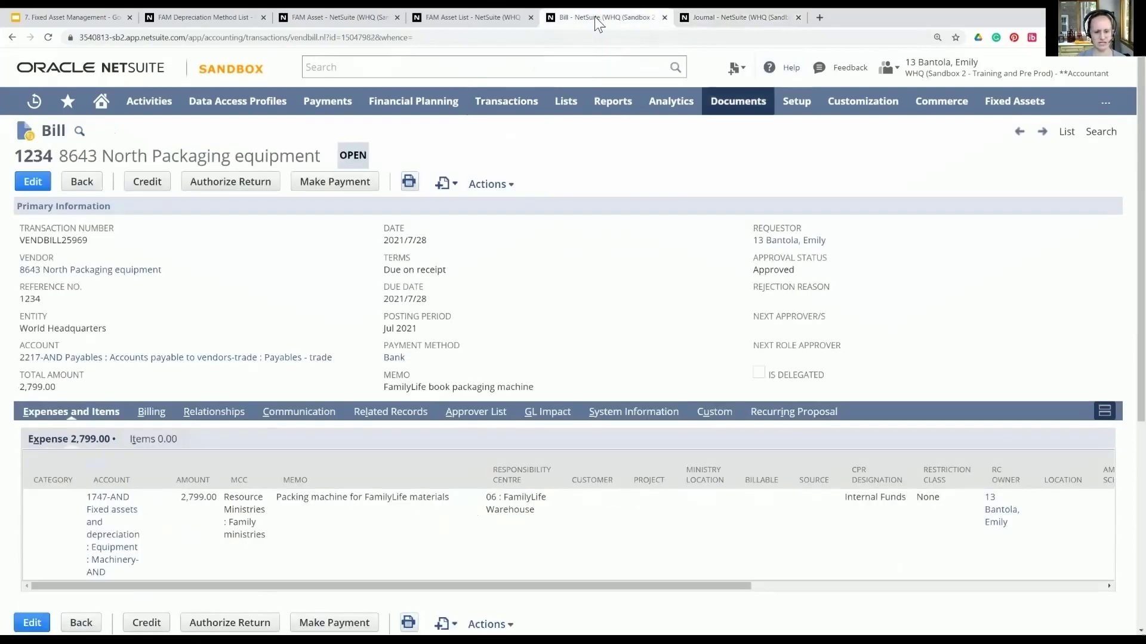
{"action": "left_click", "coordinate": [692, 21]}
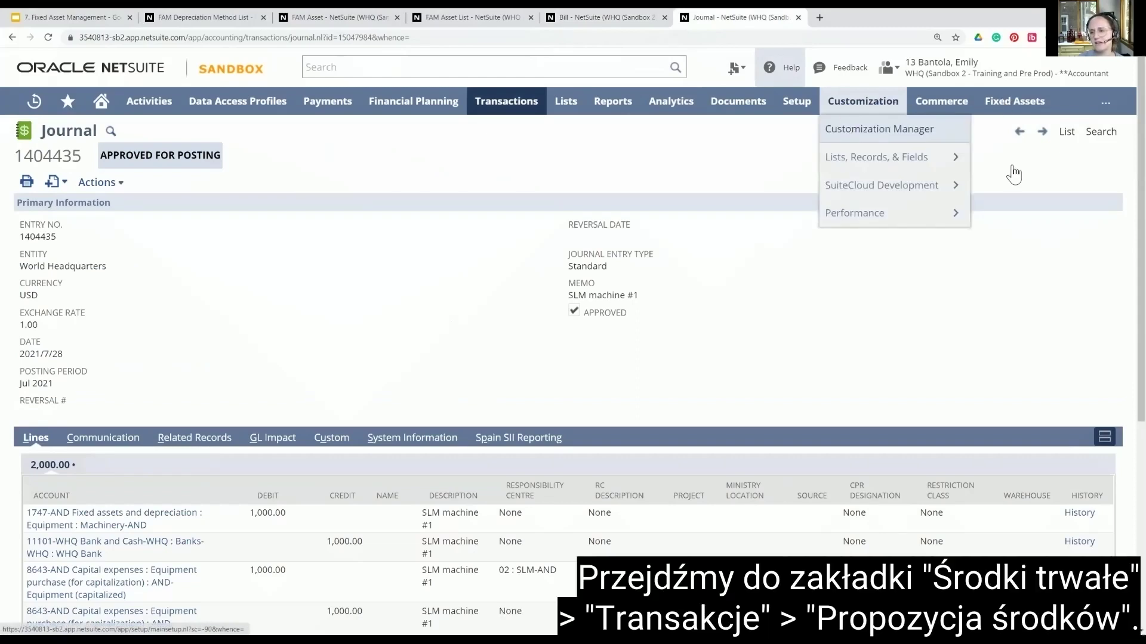
{"action": "mouse_move", "coordinate": [1022, 215]}
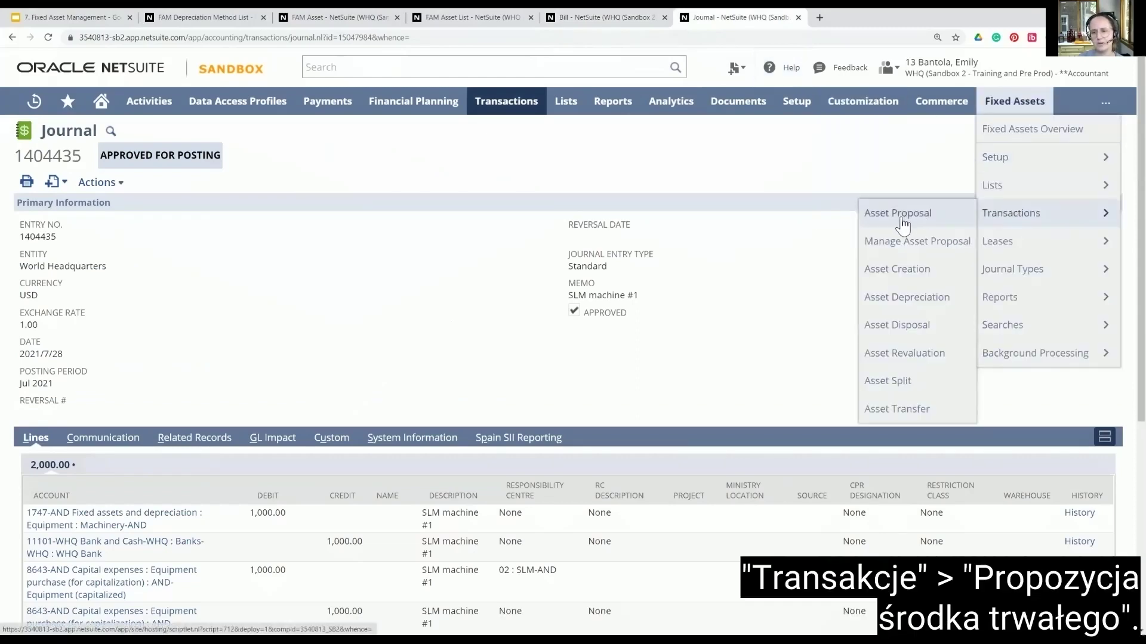
{"action": "left_click", "coordinate": [902, 214]}
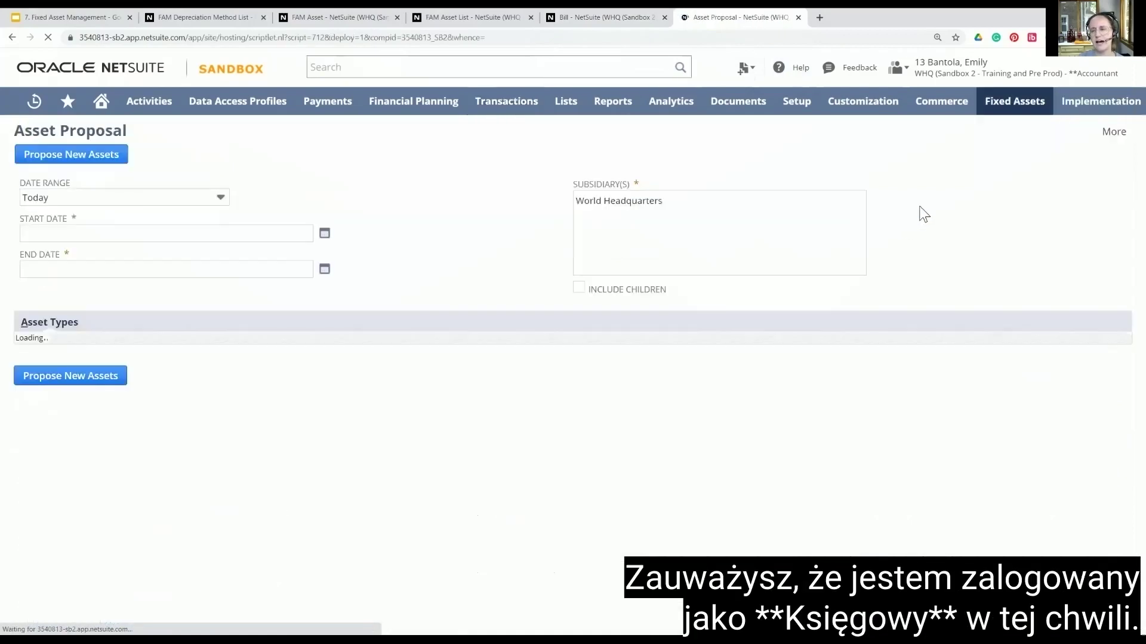
Set the asset proposal criteria to subsidiary World Headquarters, start date 2021/7/28 and asset type AND- Machinery
{"action": "mouse_move", "coordinate": [966, 60]}
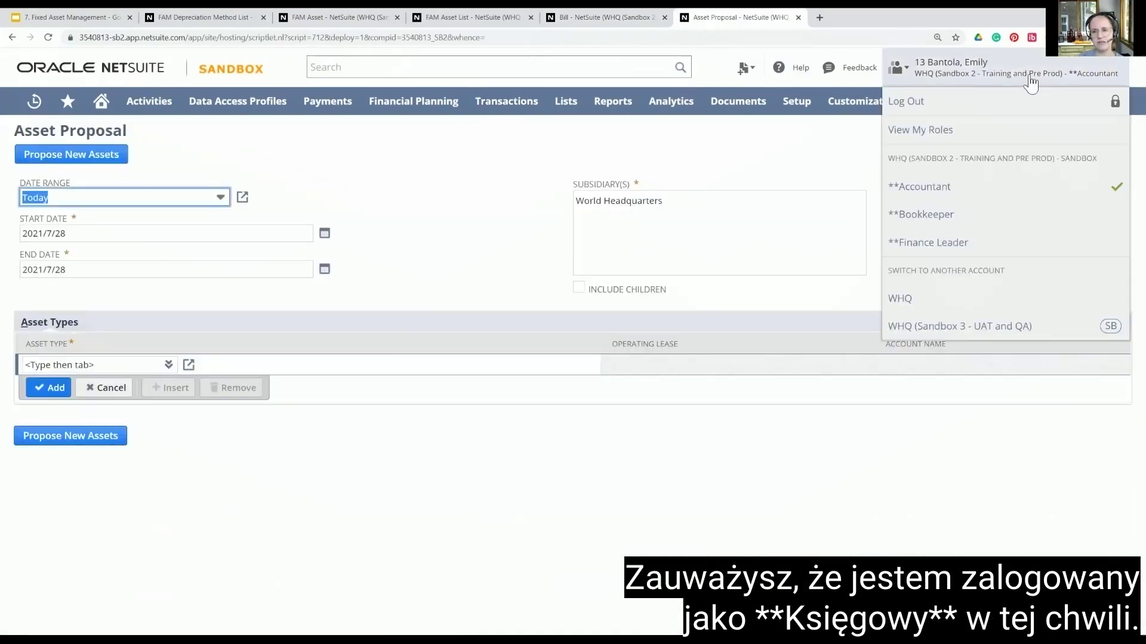
{"action": "left_click", "coordinate": [624, 208]}
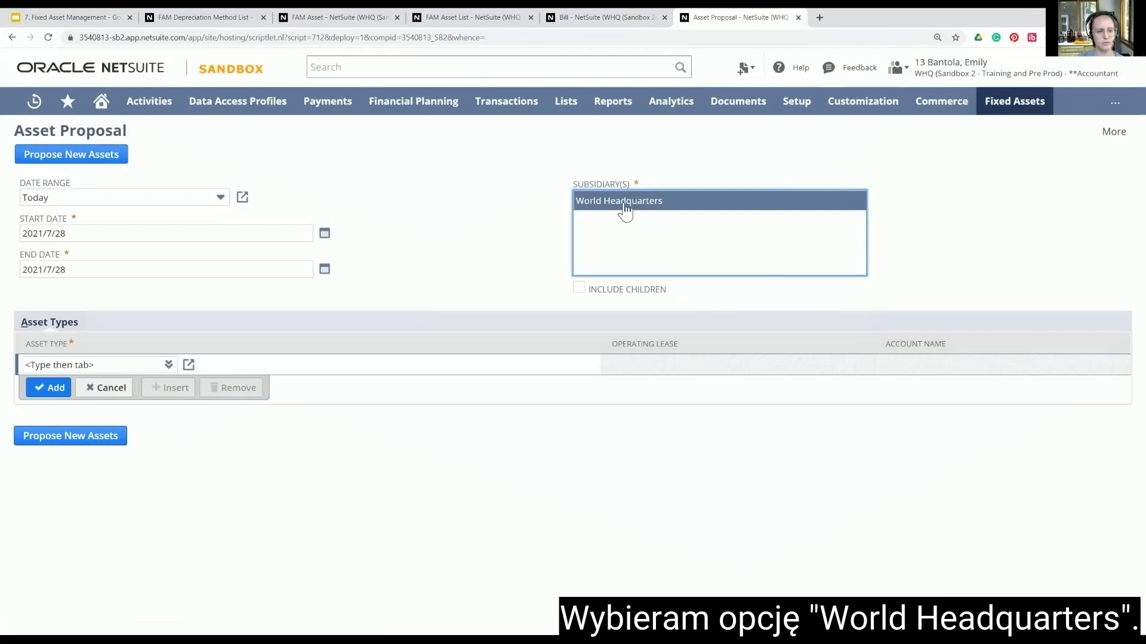
{"action": "left_click", "coordinate": [324, 237]}
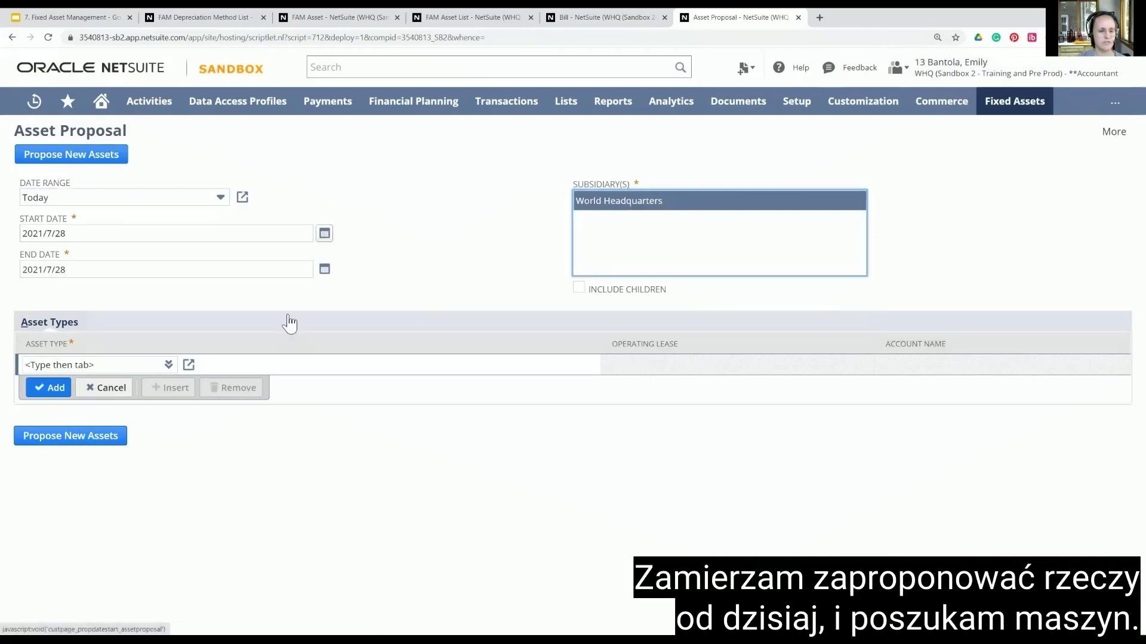
{"action": "left_click", "coordinate": [266, 349]}
{"action": "left_click", "coordinate": [127, 363]}
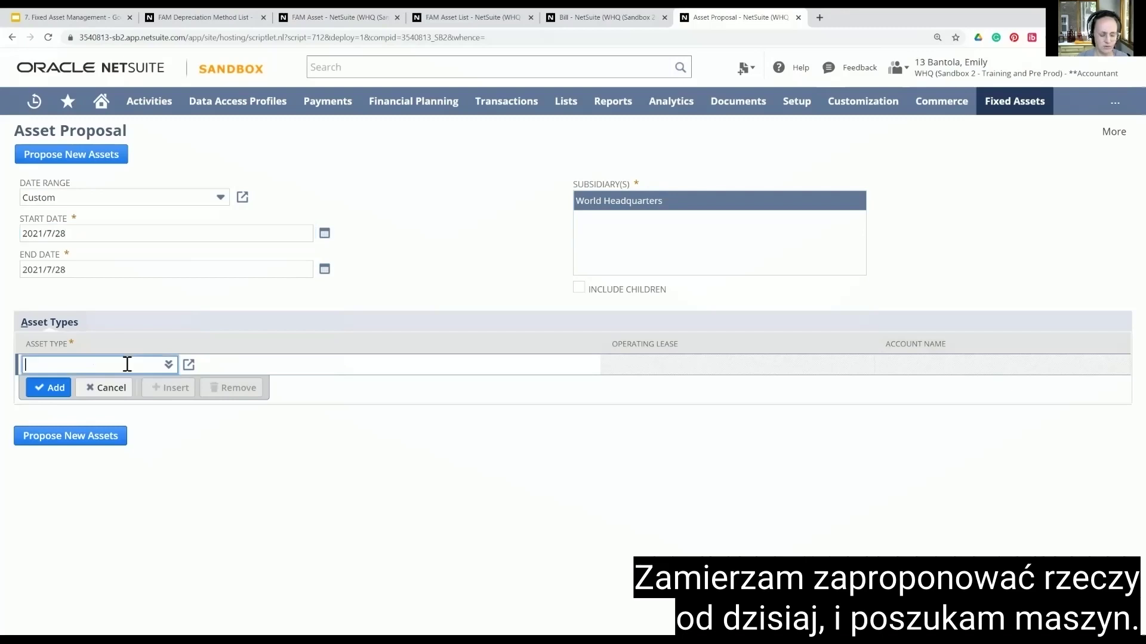
{"action": "type", "text": "and"}
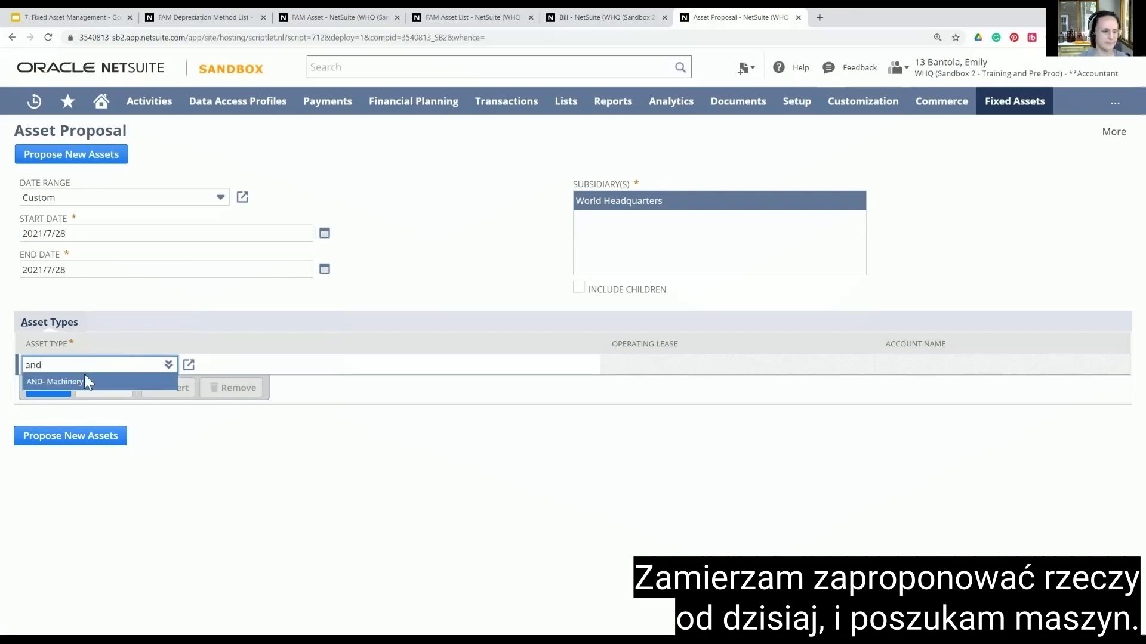
{"action": "left_click", "coordinate": [106, 376]}
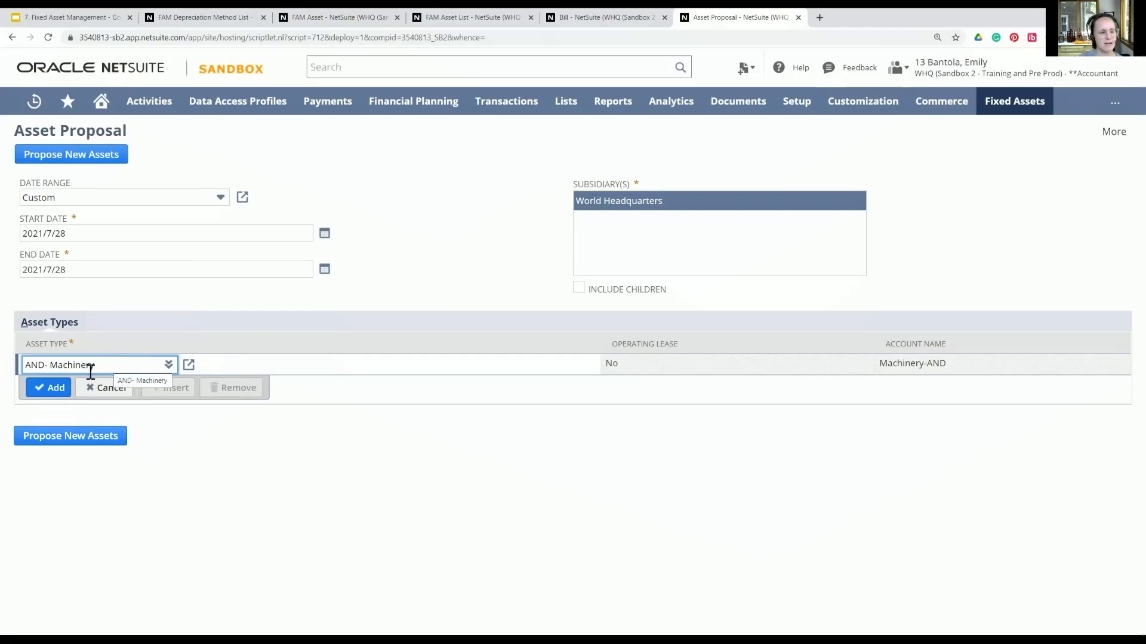
Propose the new assets and refresh the process status list to follow the asset proposal run
{"action": "left_click", "coordinate": [52, 438]}
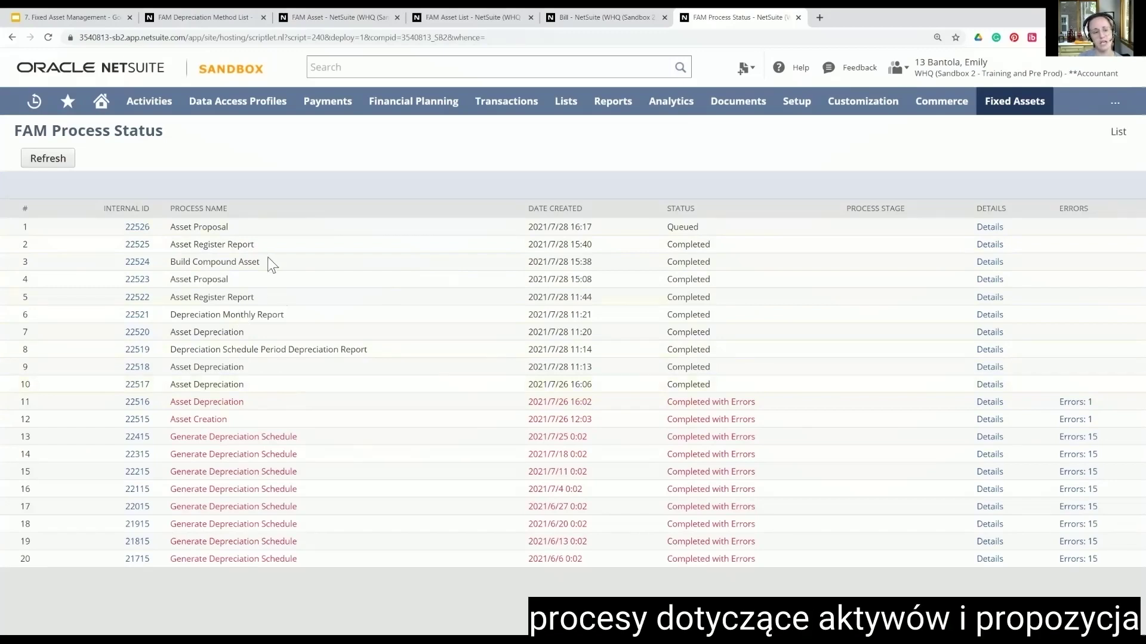
{"action": "left_click", "coordinate": [52, 164]}
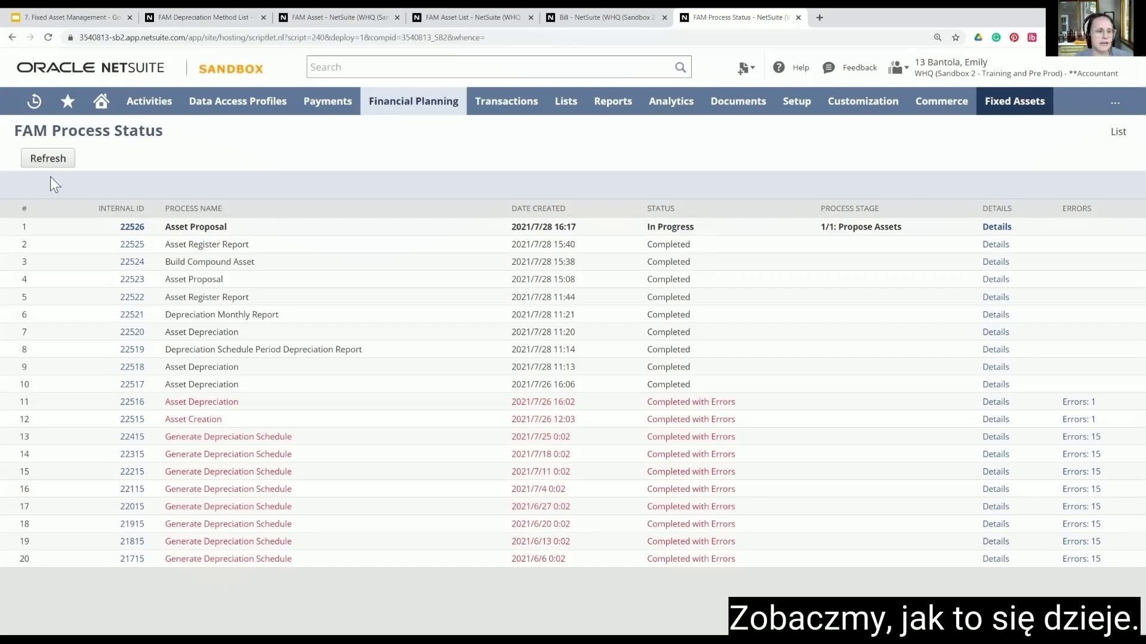
{"action": "left_click", "coordinate": [48, 160]}
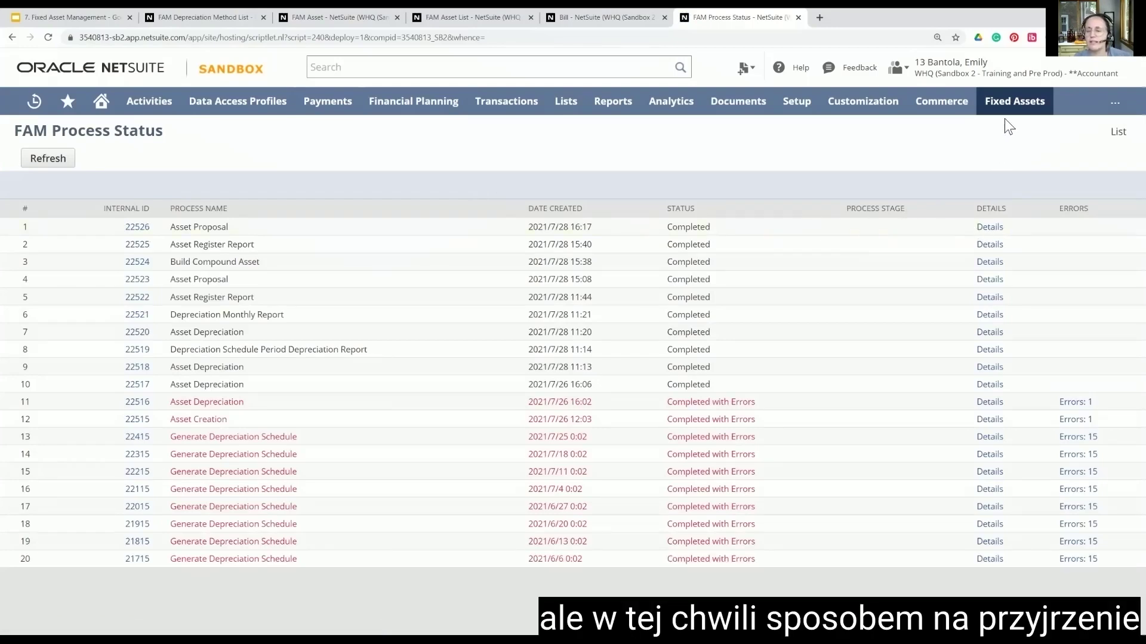
In Manage Asset Proposal, select the FamilyLife packing machine bill proposal and the 1,000.00 SLM machine journal proposal
{"action": "mouse_move", "coordinate": [1001, 109]}
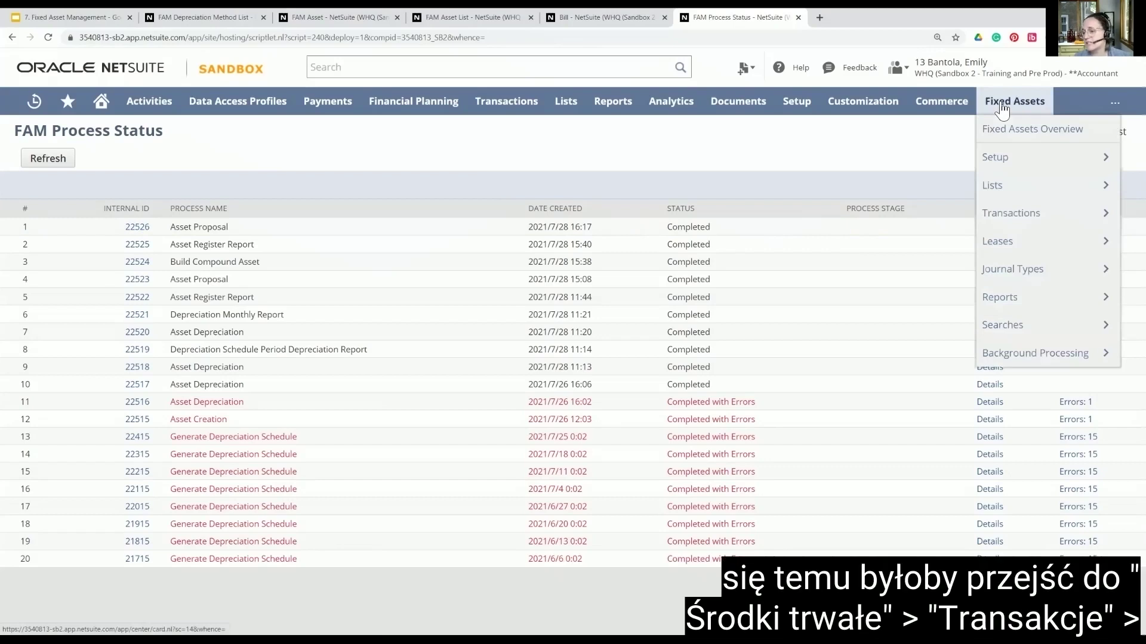
{"action": "mouse_move", "coordinate": [1018, 213]}
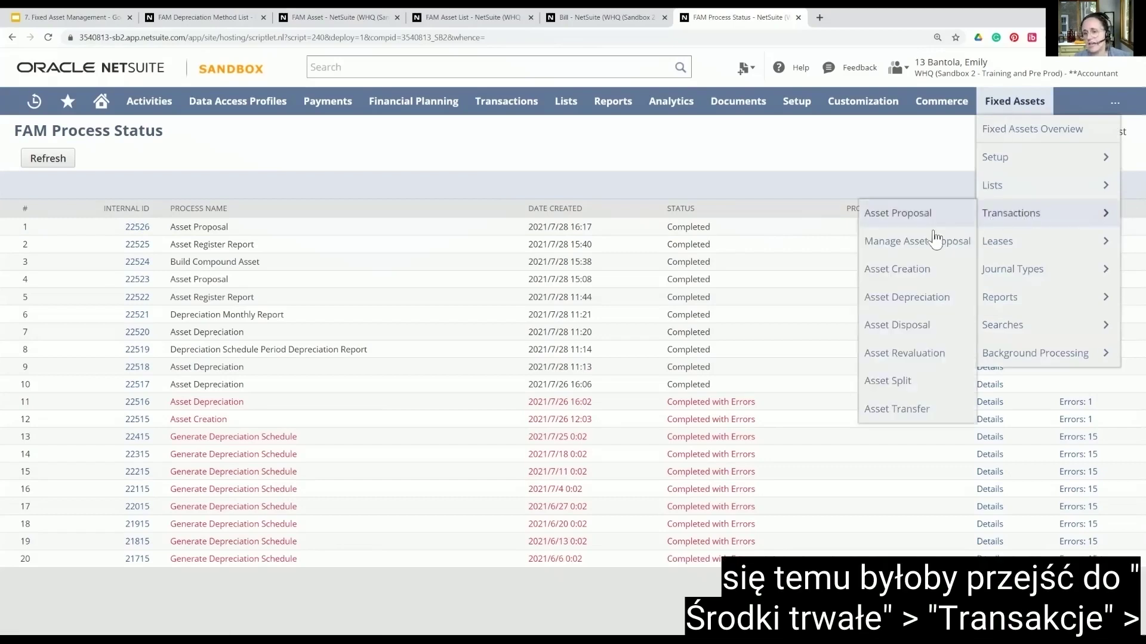
{"action": "left_click", "coordinate": [909, 253]}
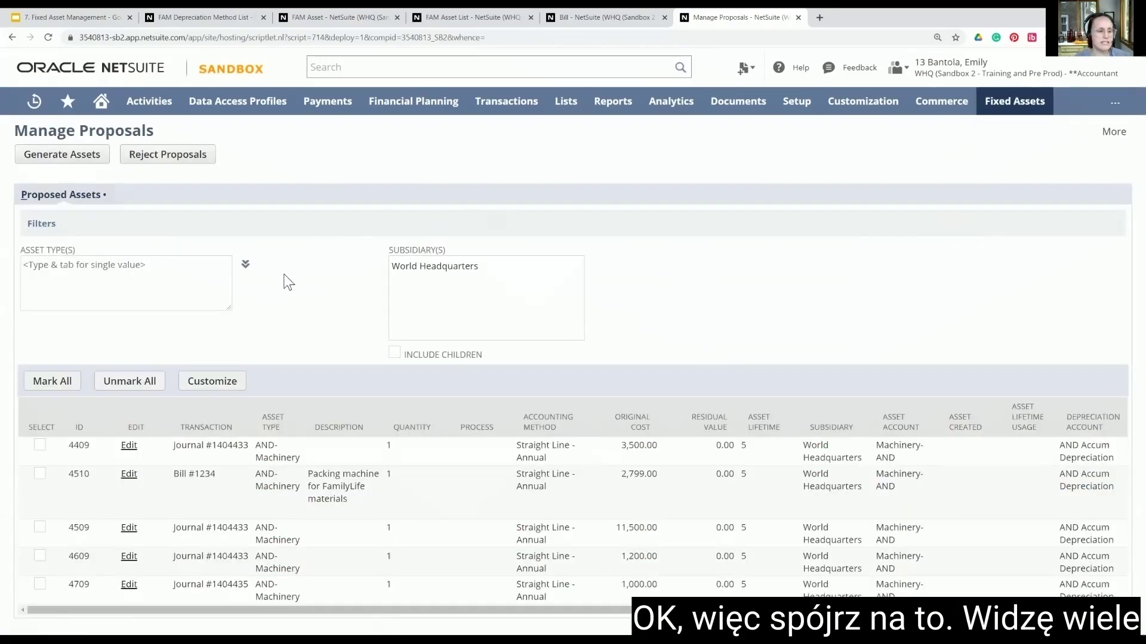
{"action": "scroll", "coordinate": [299, 286], "scroll_direction": "down", "scroll_amount": 2}
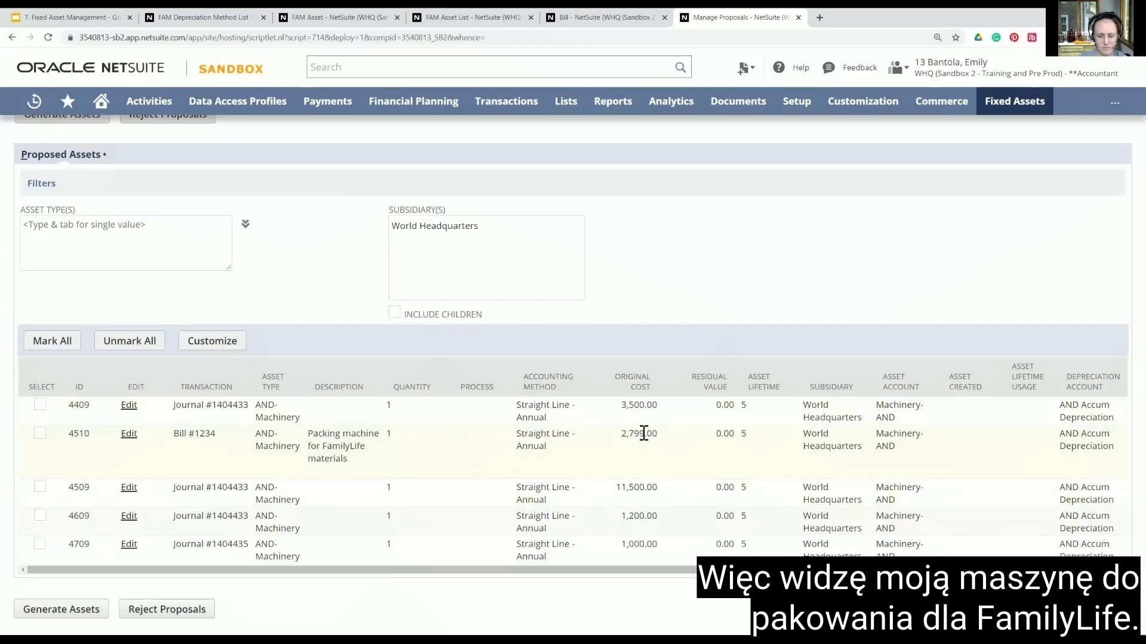
{"action": "left_click", "coordinate": [40, 435]}
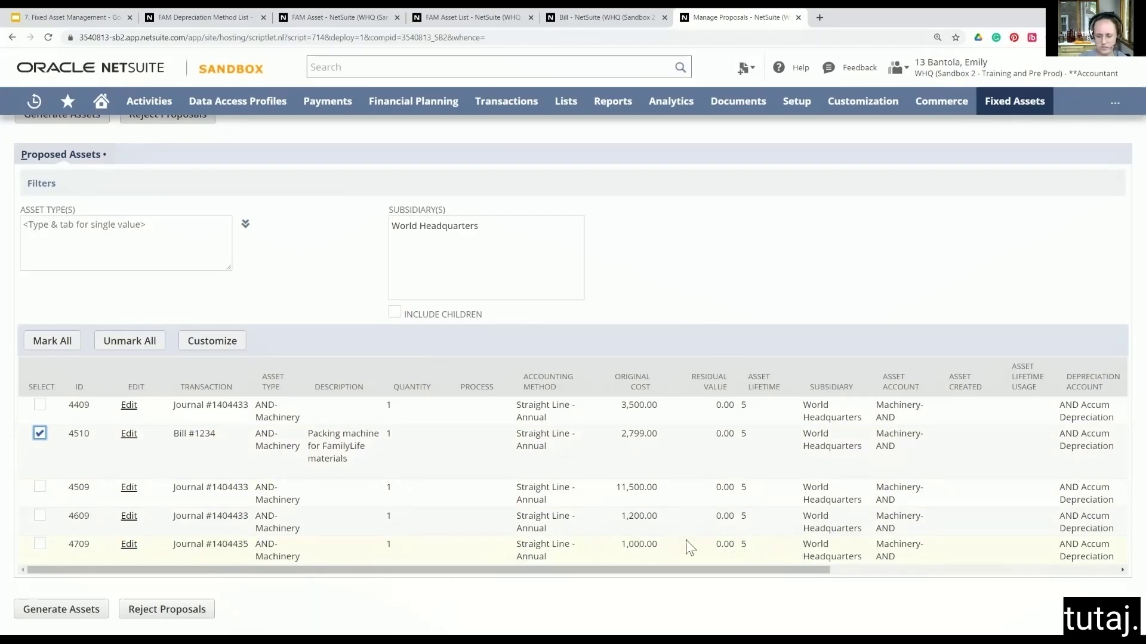
{"action": "left_click", "coordinate": [40, 545]}
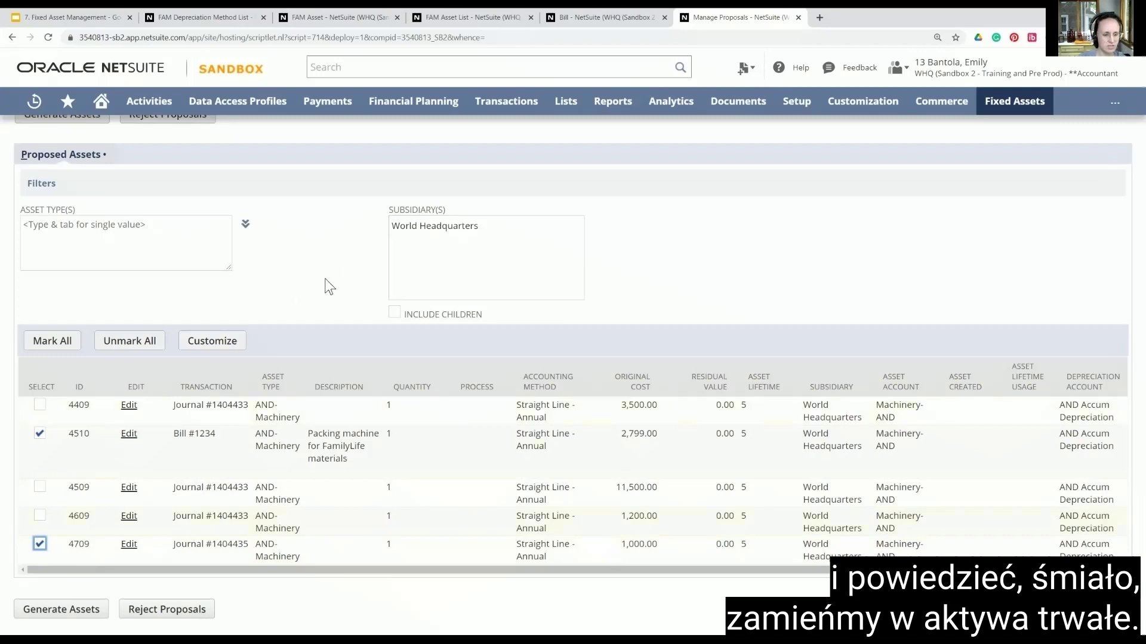
Generate assets from the selected proposals and refresh the process status list to follow the asset generation
{"action": "left_click", "coordinate": [60, 609]}
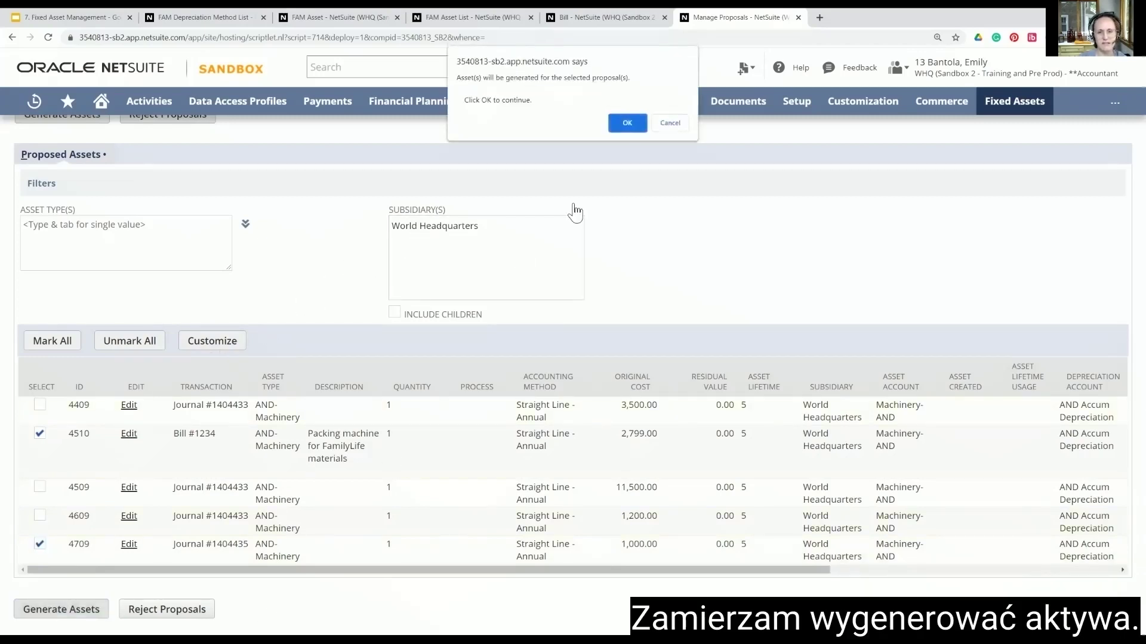
{"action": "left_click", "coordinate": [624, 124]}
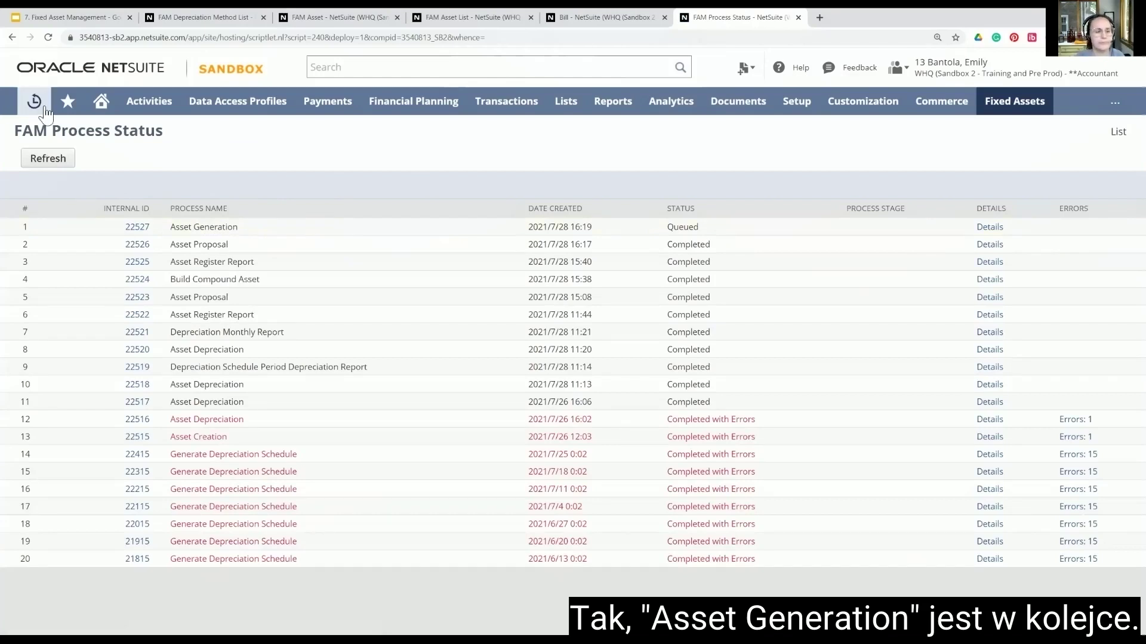
{"action": "left_click", "coordinate": [64, 159]}
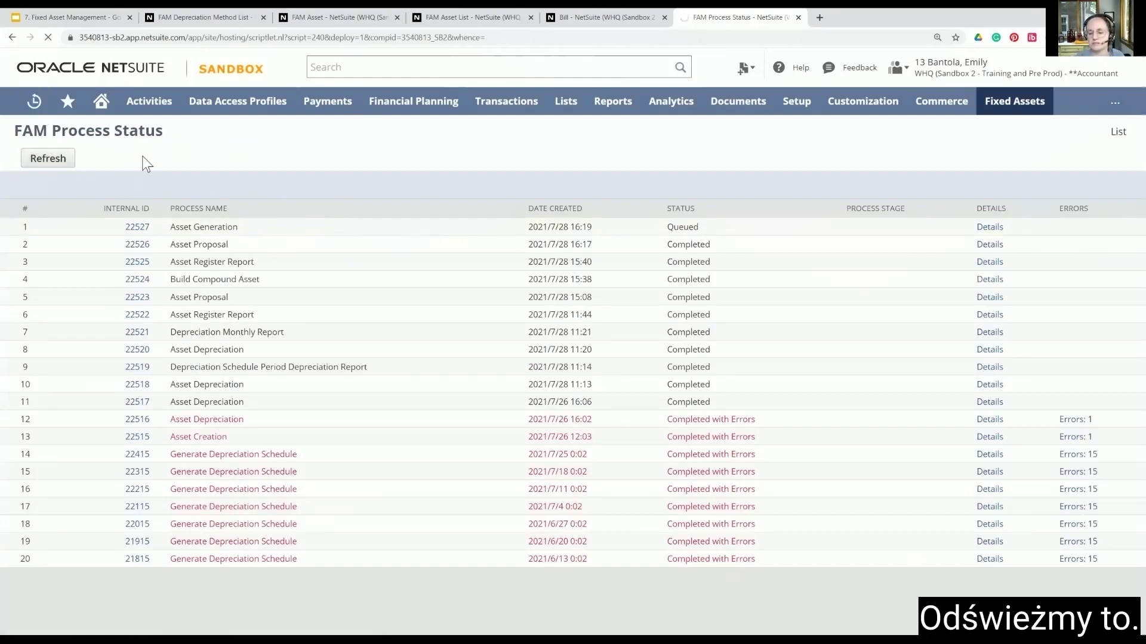
{"action": "left_click", "coordinate": [32, 164]}
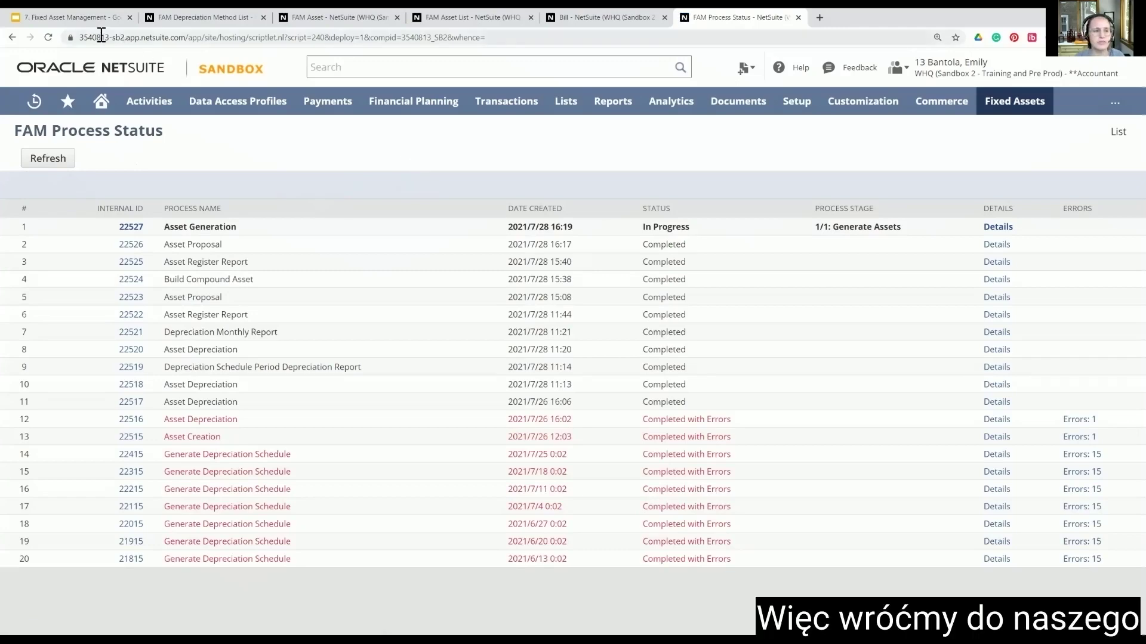
Switch to the Fixed Asset Management presentation in Google Slides and present the Create assets slide through the two manual creation steps
{"action": "left_click", "coordinate": [71, 19]}
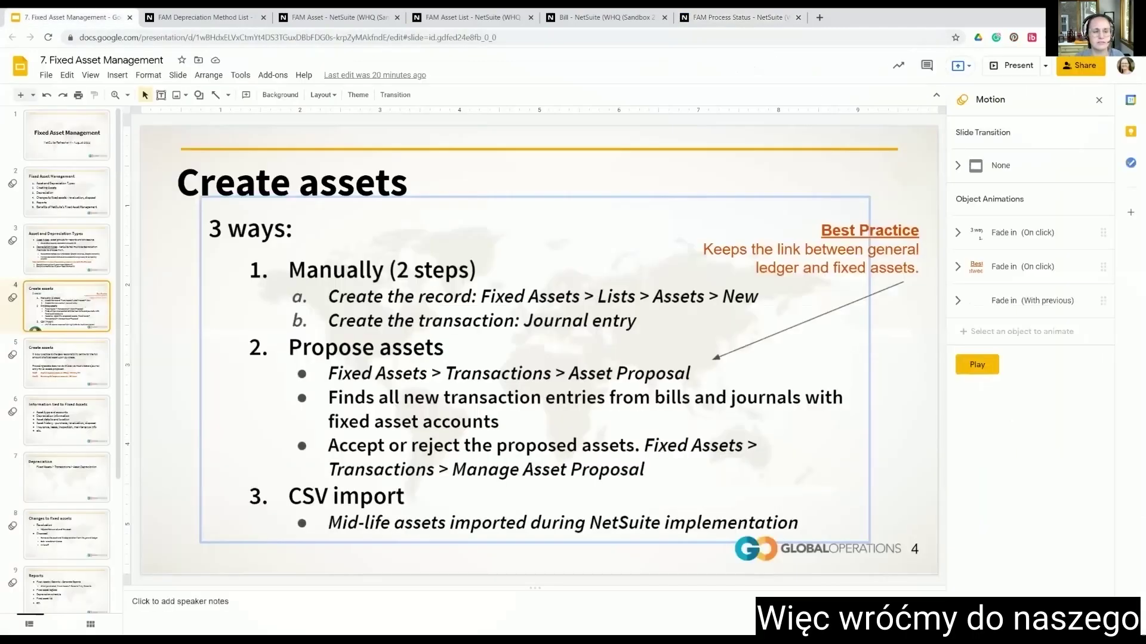
{"action": "left_click", "coordinate": [1018, 70]}
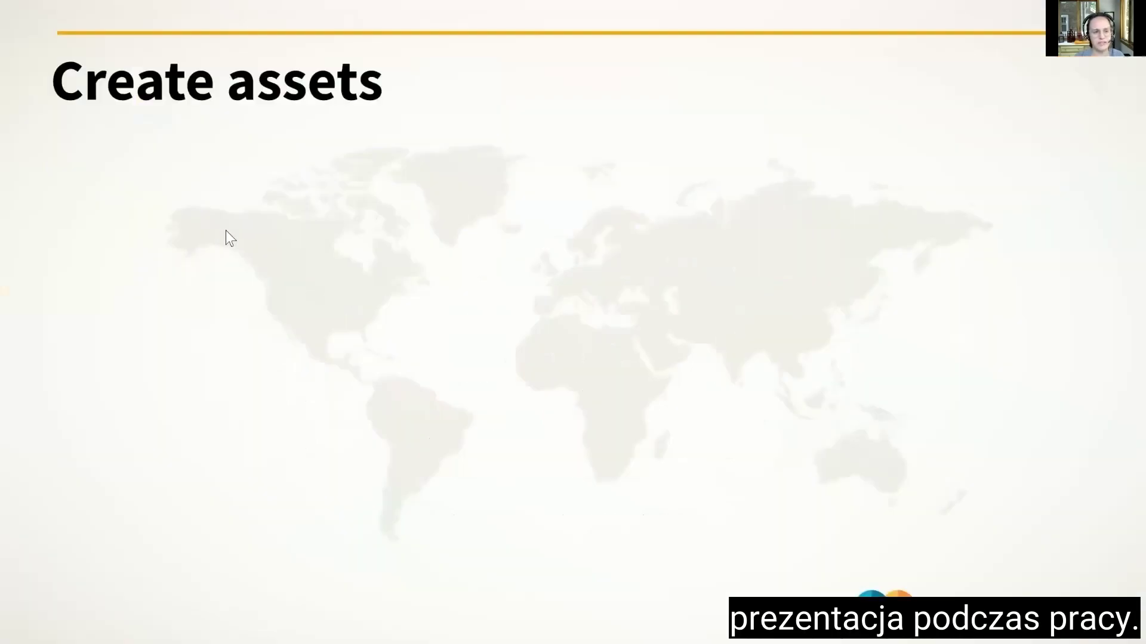
{"action": "left_click", "coordinate": [54, 213]}
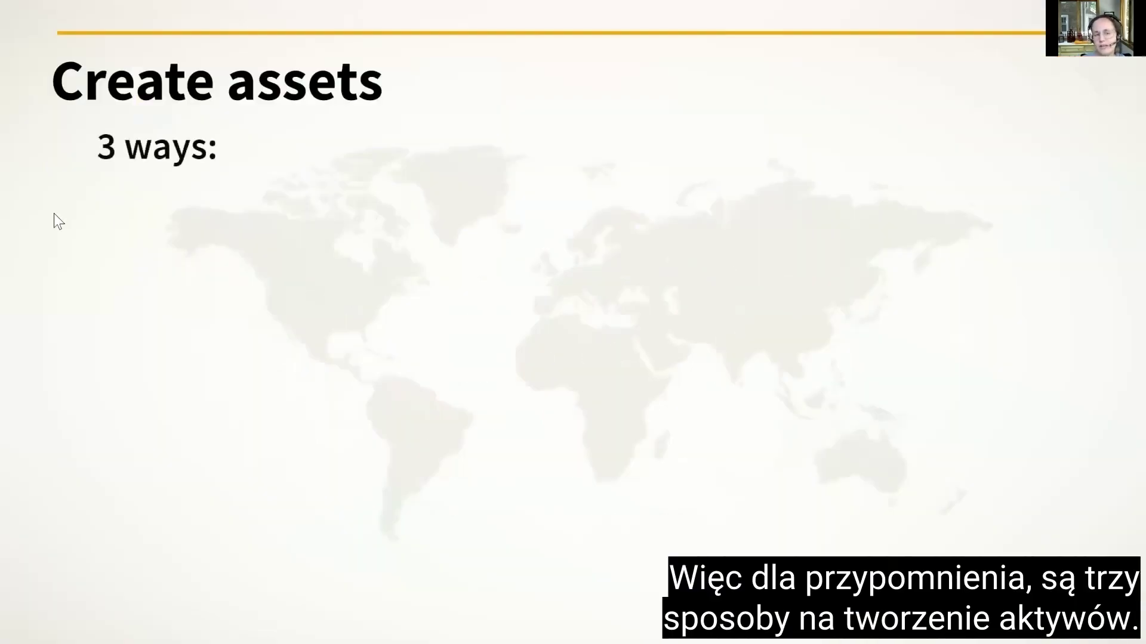
{"action": "left_click", "coordinate": [54, 221]}
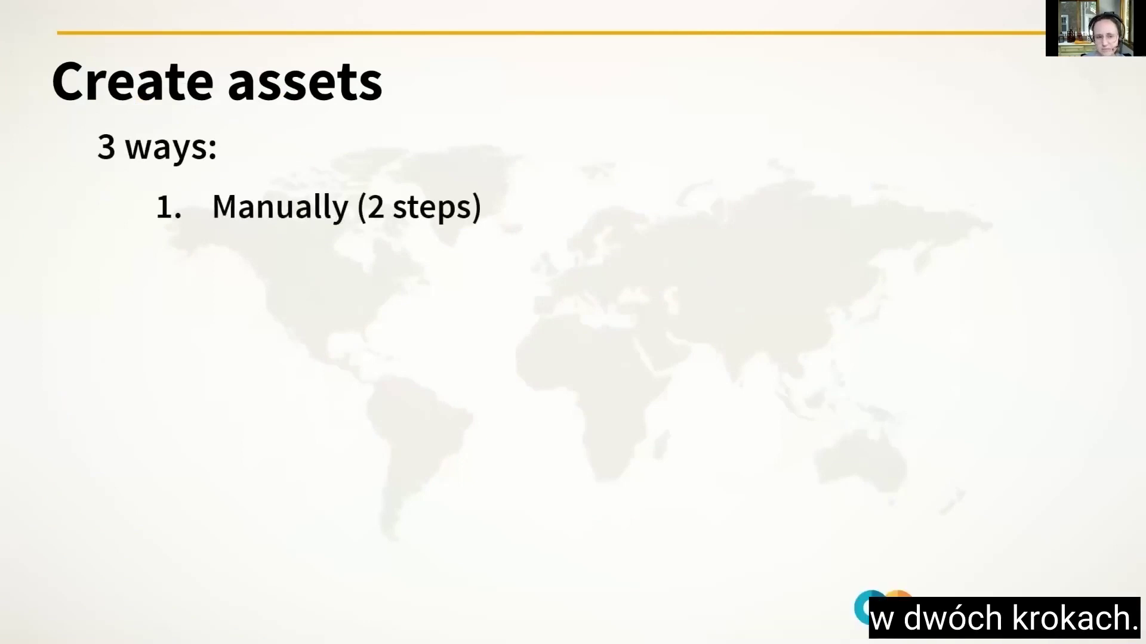
{"action": "key", "text": "Right"}
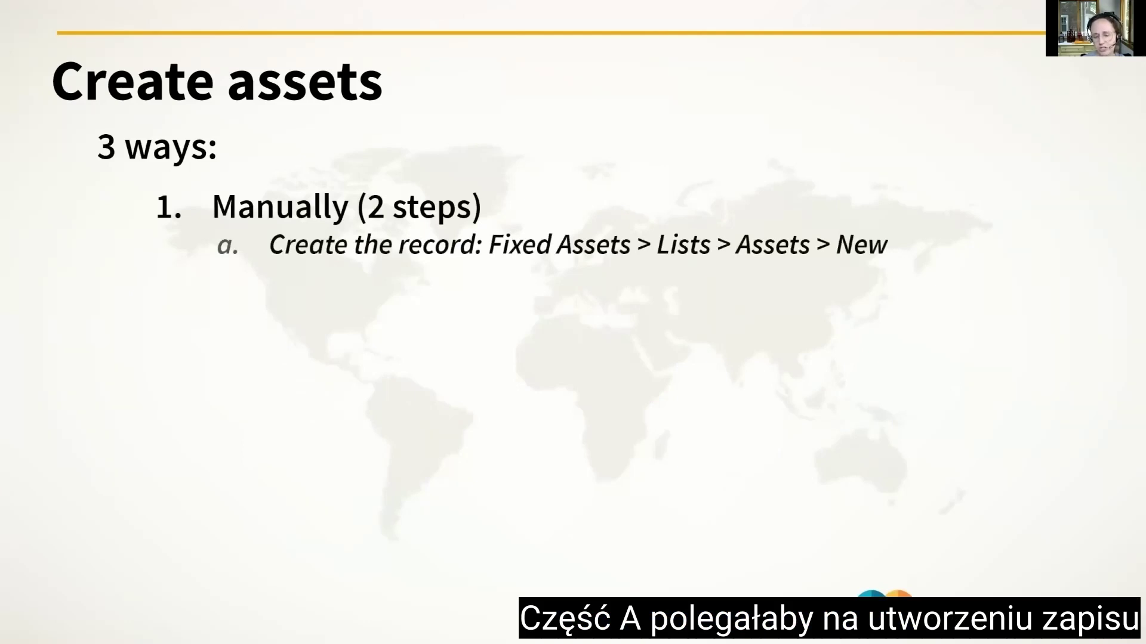
{"action": "key", "text": "Right"}
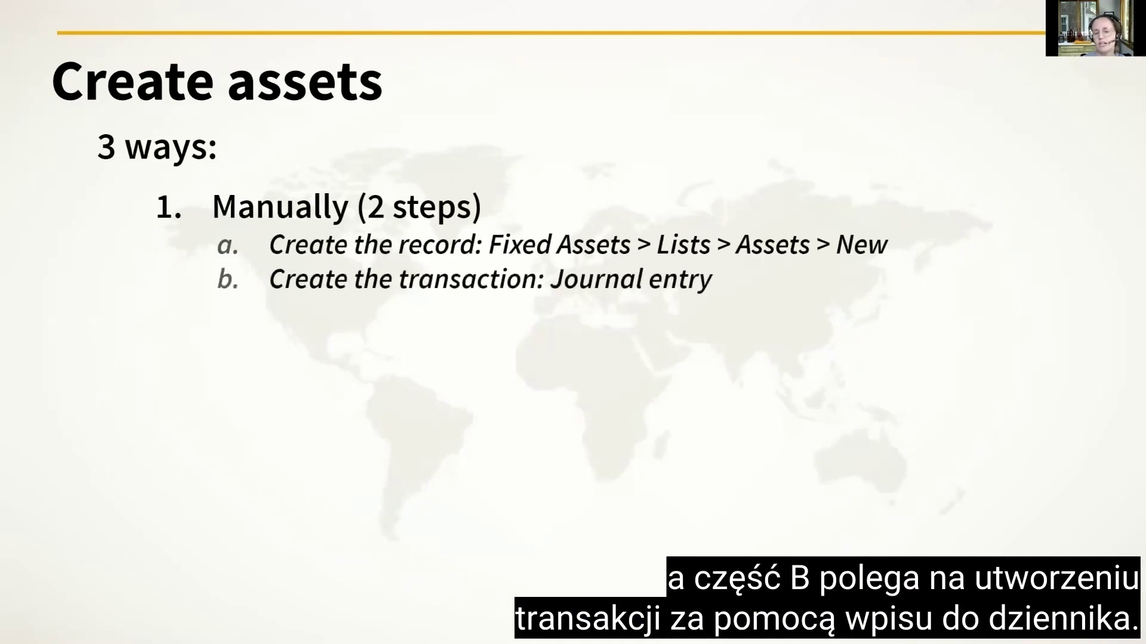
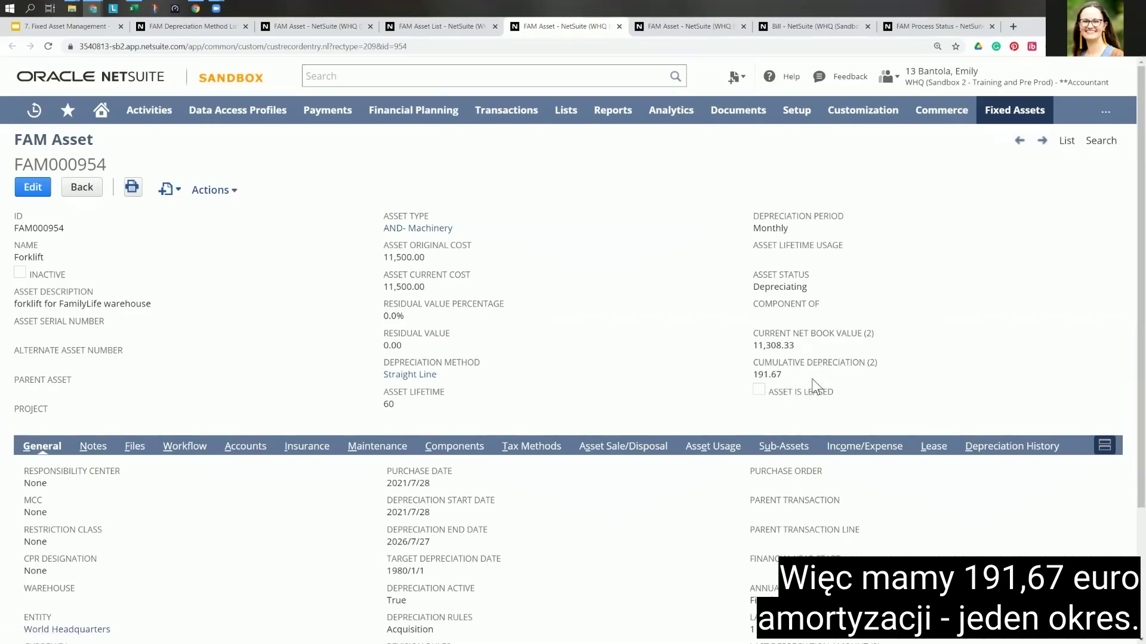
Look through the Forklift asset's general details, notes, accounts, insurance and maintenance information
{"action": "scroll", "coordinate": [631, 386], "scroll_direction": "down", "scroll_amount": 3}
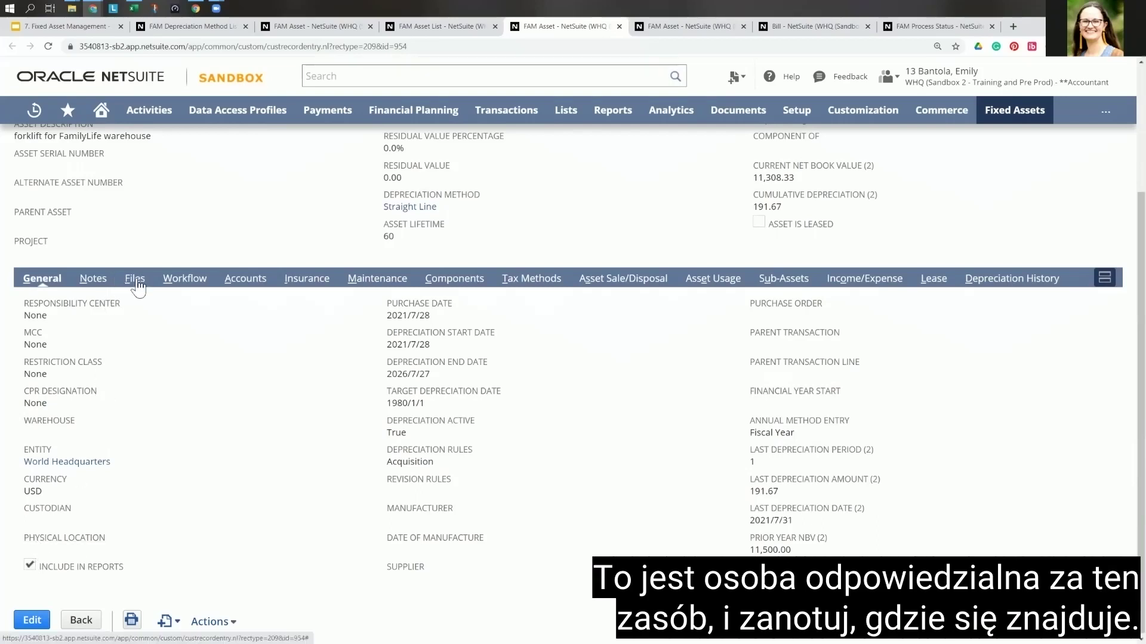
{"action": "left_click", "coordinate": [95, 279]}
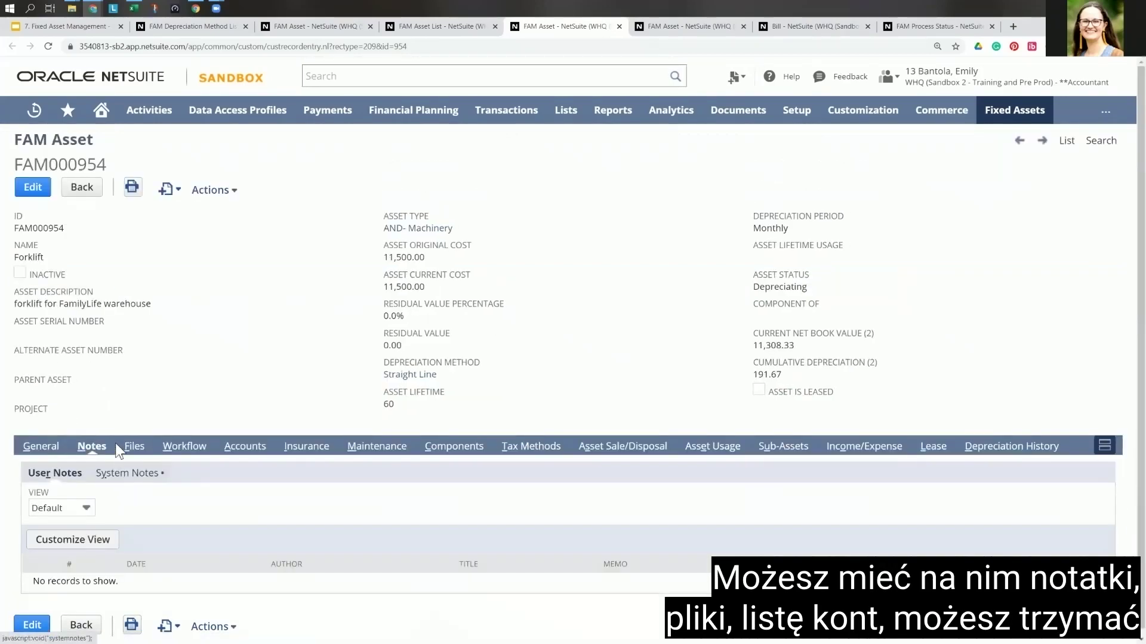
{"action": "left_click", "coordinate": [256, 450]}
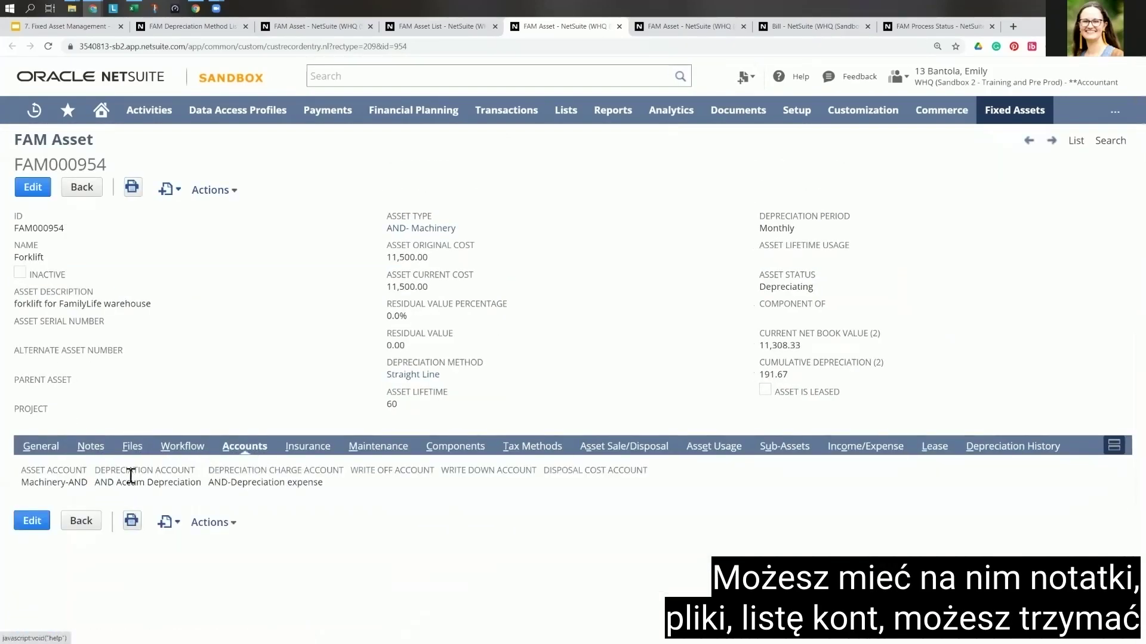
{"action": "left_click", "coordinate": [320, 449]}
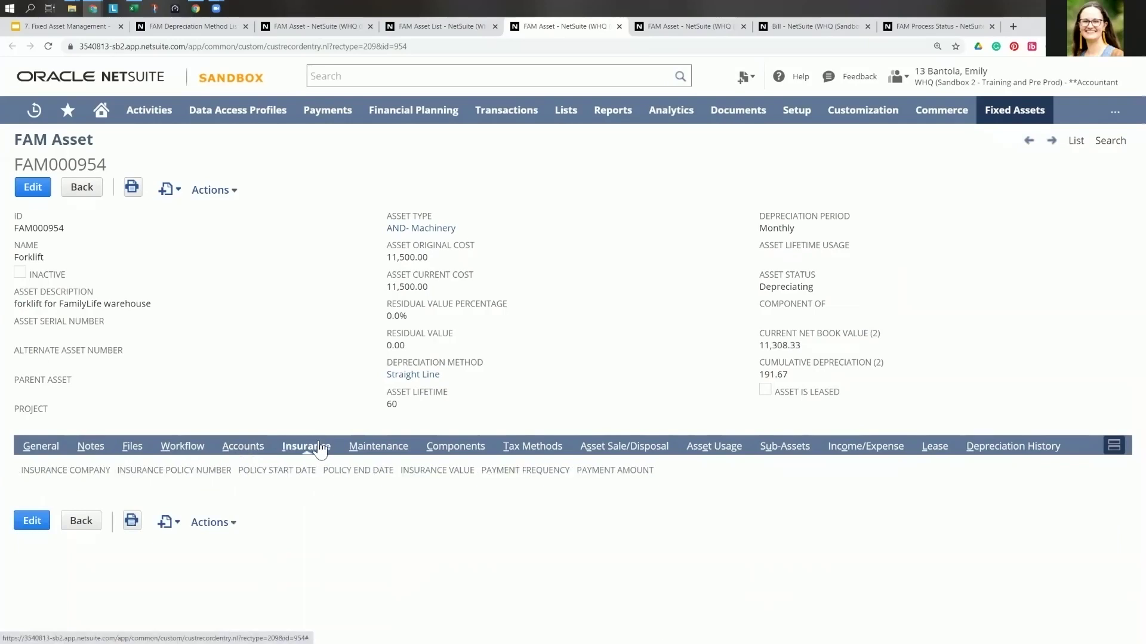
{"action": "left_click", "coordinate": [386, 452]}
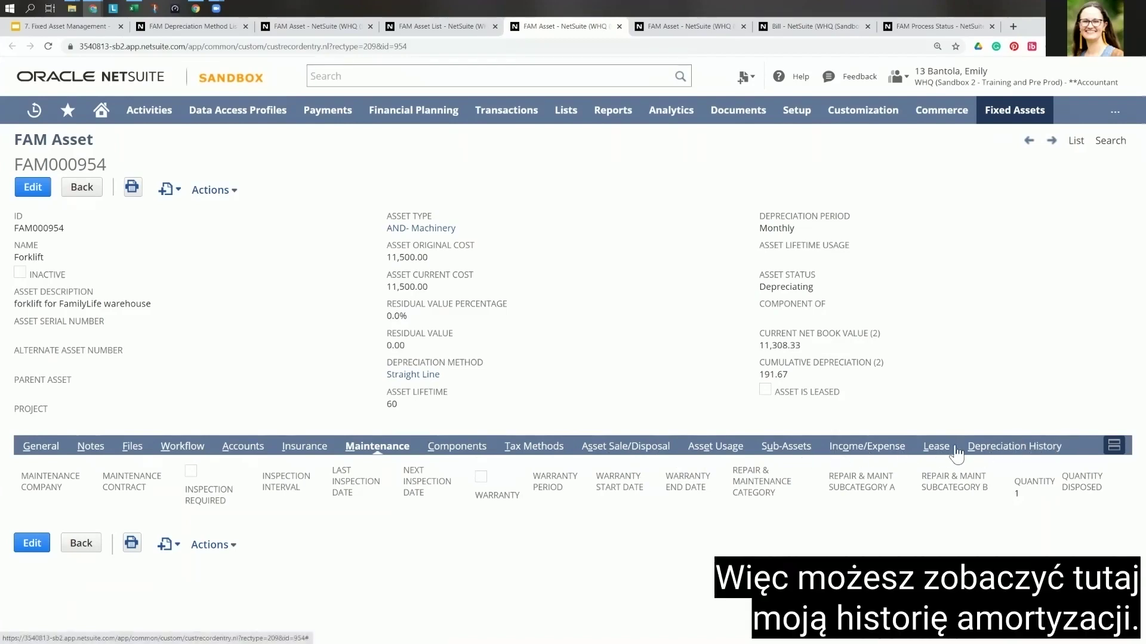
View the Forklift's depreciation history, and present the Information tied to Fixed Assets and Depreciation slides in Google Slides
{"action": "left_click", "coordinate": [1014, 452]}
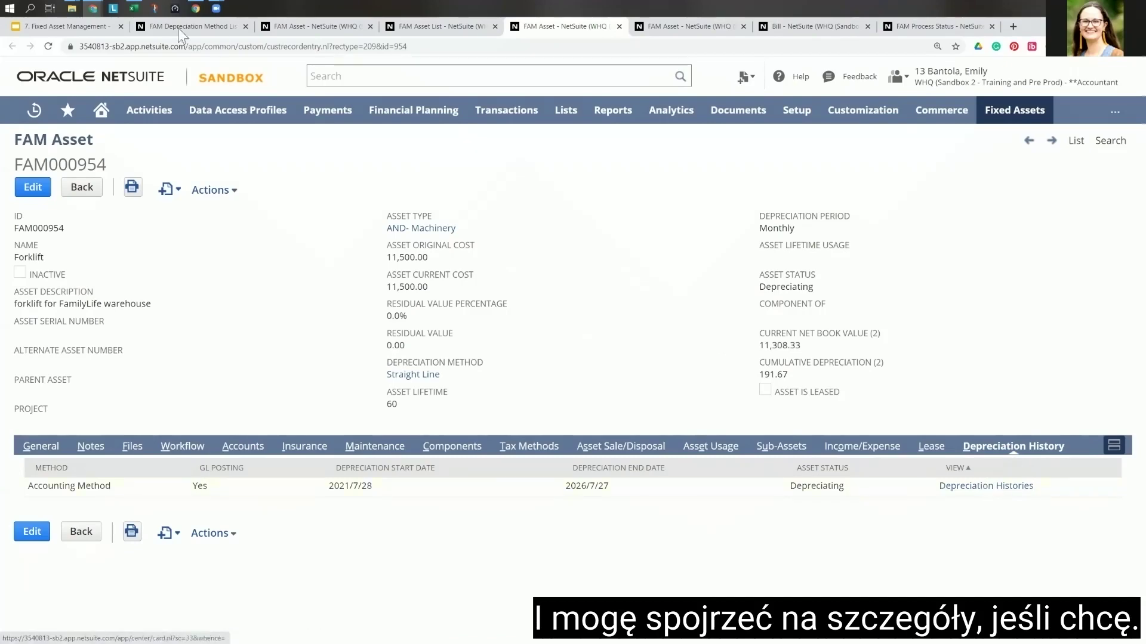
{"action": "left_click", "coordinate": [62, 27]}
{"action": "left_click", "coordinate": [1024, 73]}
{"action": "key", "text": "Right"}
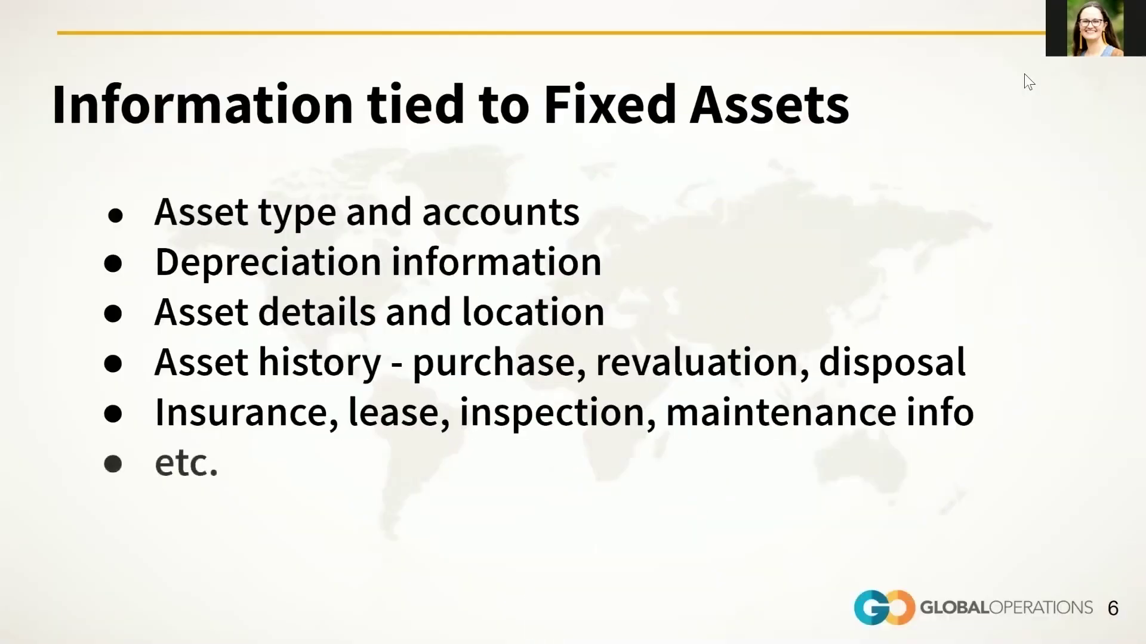
{"action": "key", "text": "Right"}
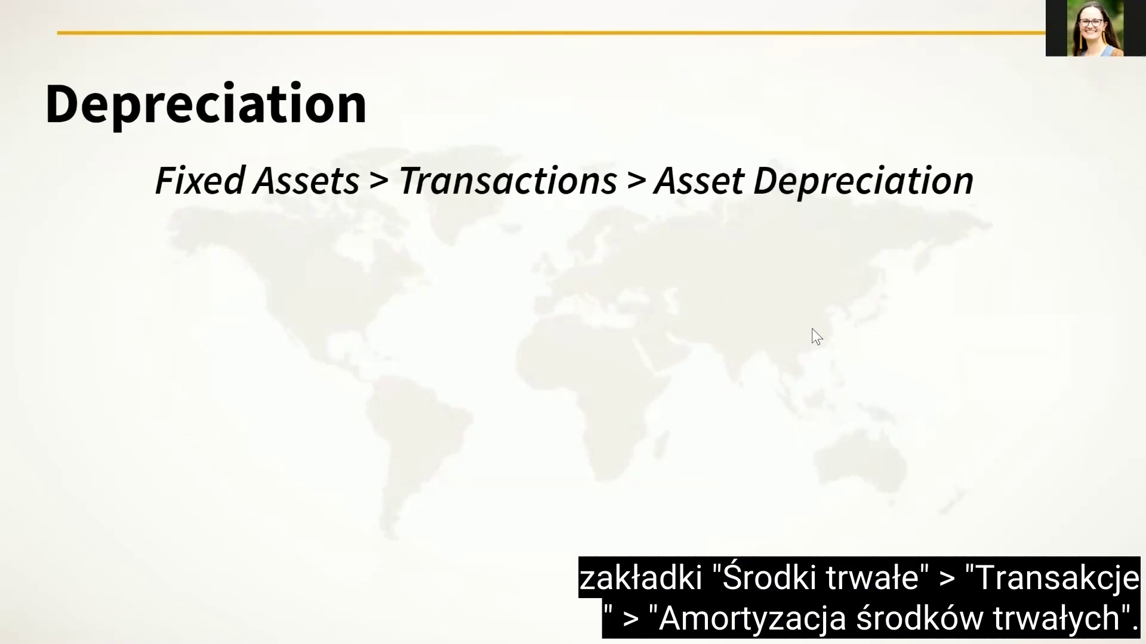
{"action": "key", "text": "Escape"}
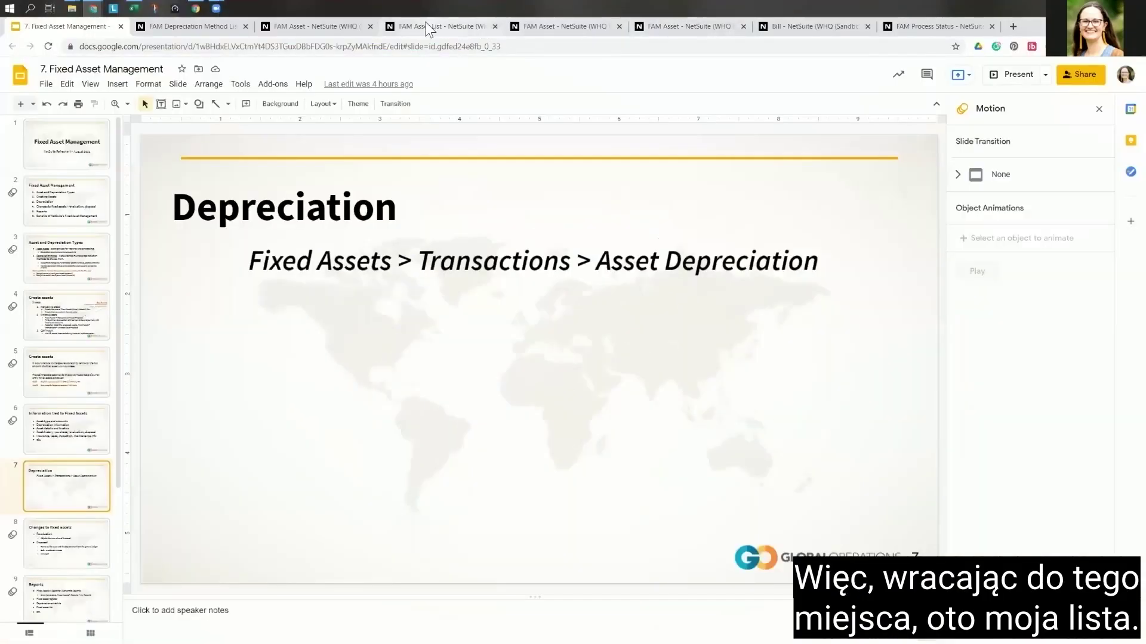
Return to the FAM Asset List in NetSuite and open the Asset Depreciation transaction page
{"action": "left_click", "coordinate": [436, 27]}
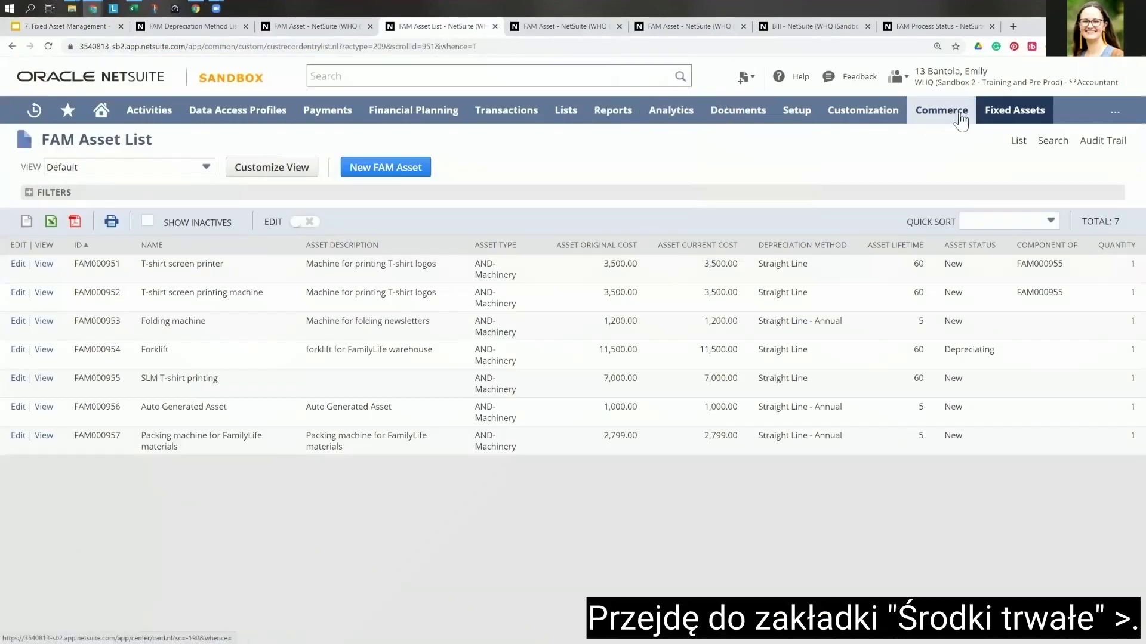
{"action": "mouse_move", "coordinate": [996, 114]}
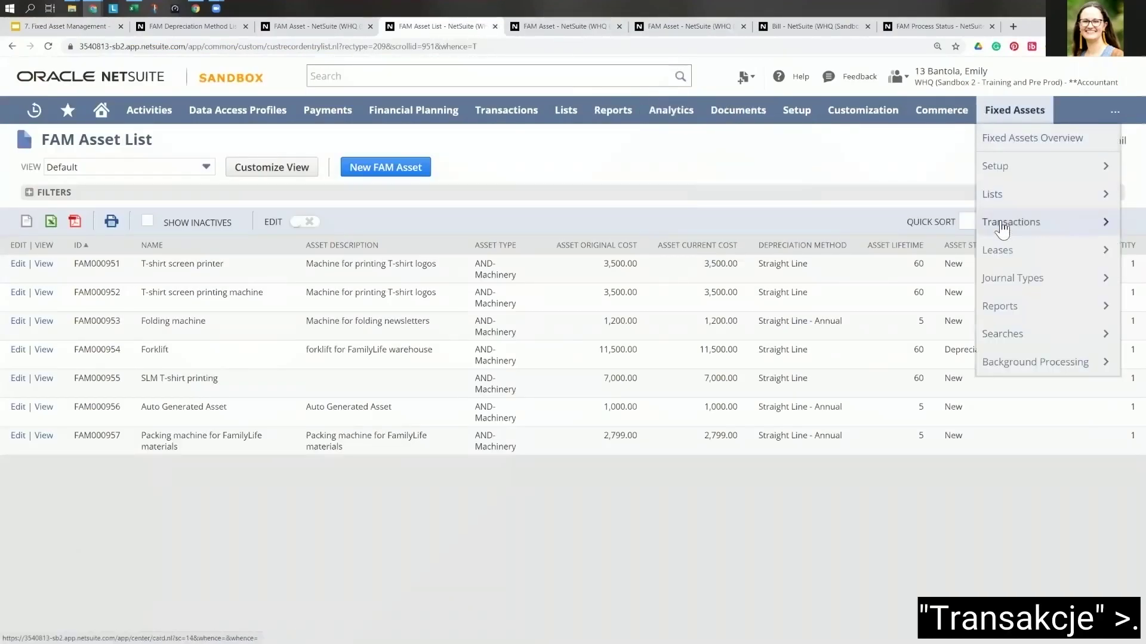
{"action": "mouse_move", "coordinate": [1002, 227]}
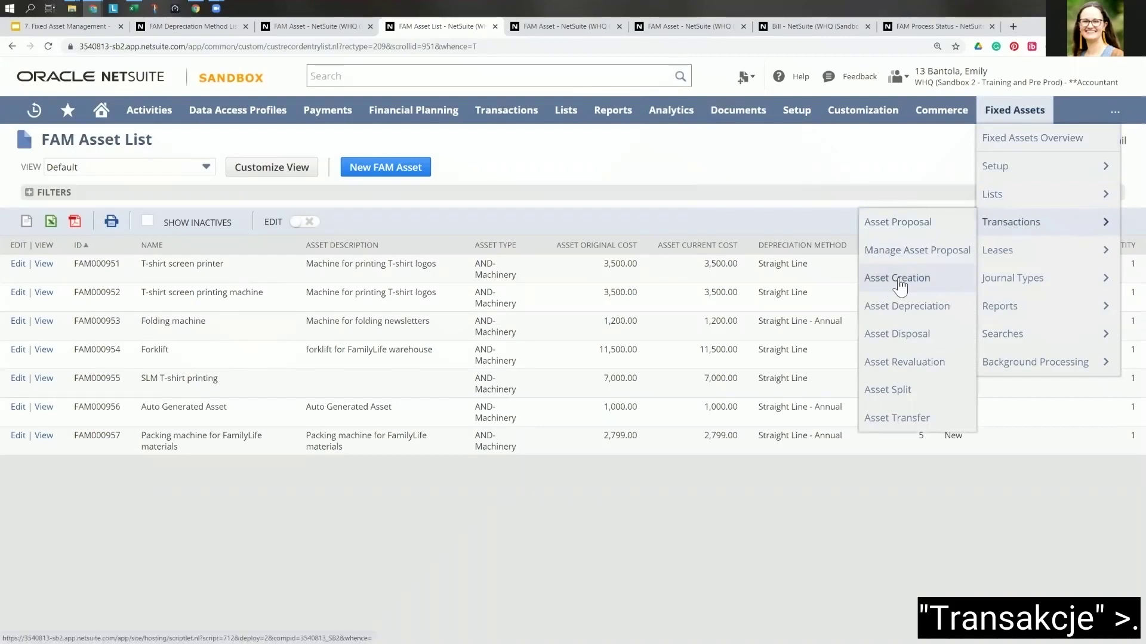
{"action": "left_click", "coordinate": [907, 307]}
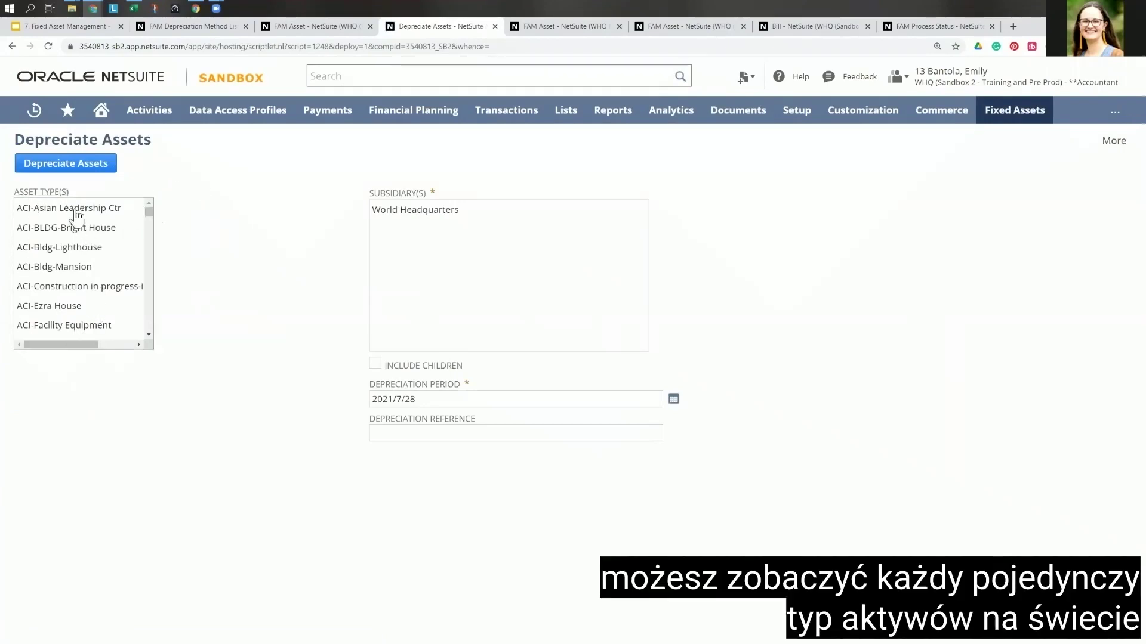
Set up depreciation for asset type AND- Machinery, subsidiary World Headquarters, period 2021/7/31 and reference "July 2021 Depreciation"
{"action": "left_click_drag", "start_coordinate": [149, 212], "coordinate": [150, 225]}
{"action": "scroll", "coordinate": [151, 225], "scroll_direction": "up", "scroll_amount": 2}
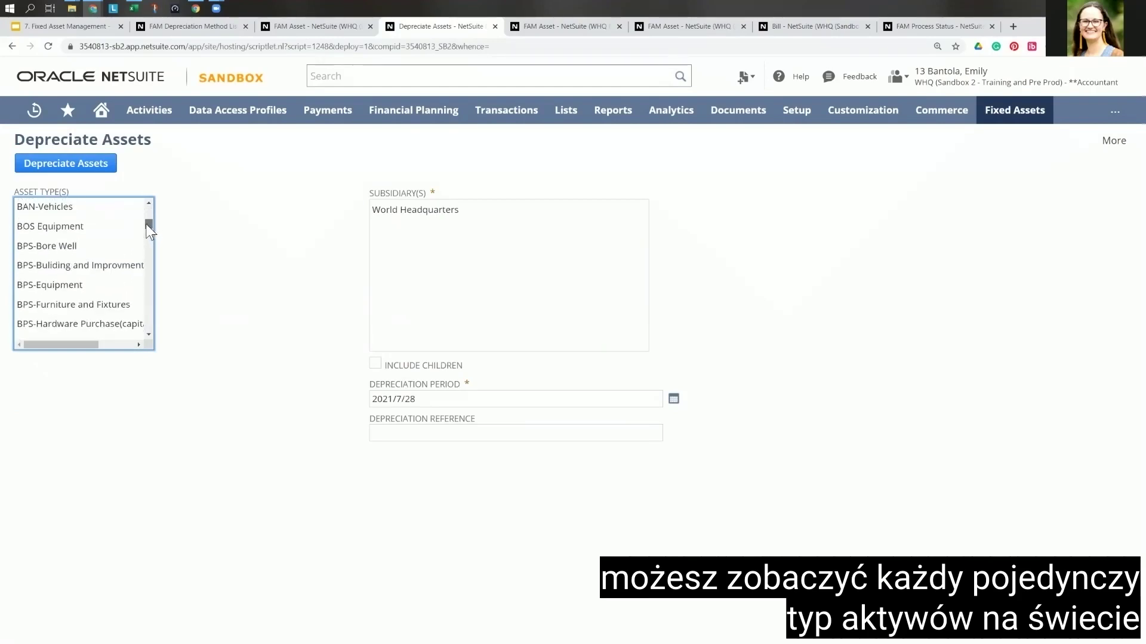
{"action": "scroll", "coordinate": [87, 255], "scroll_direction": "up", "scroll_amount": 3}
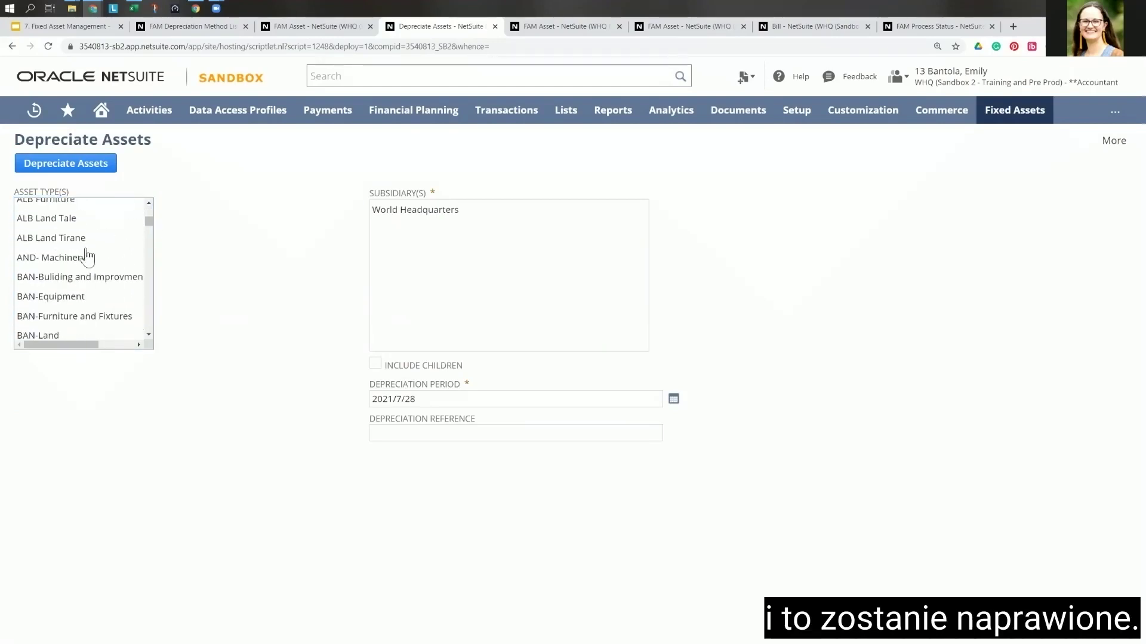
{"action": "left_click", "coordinate": [45, 258]}
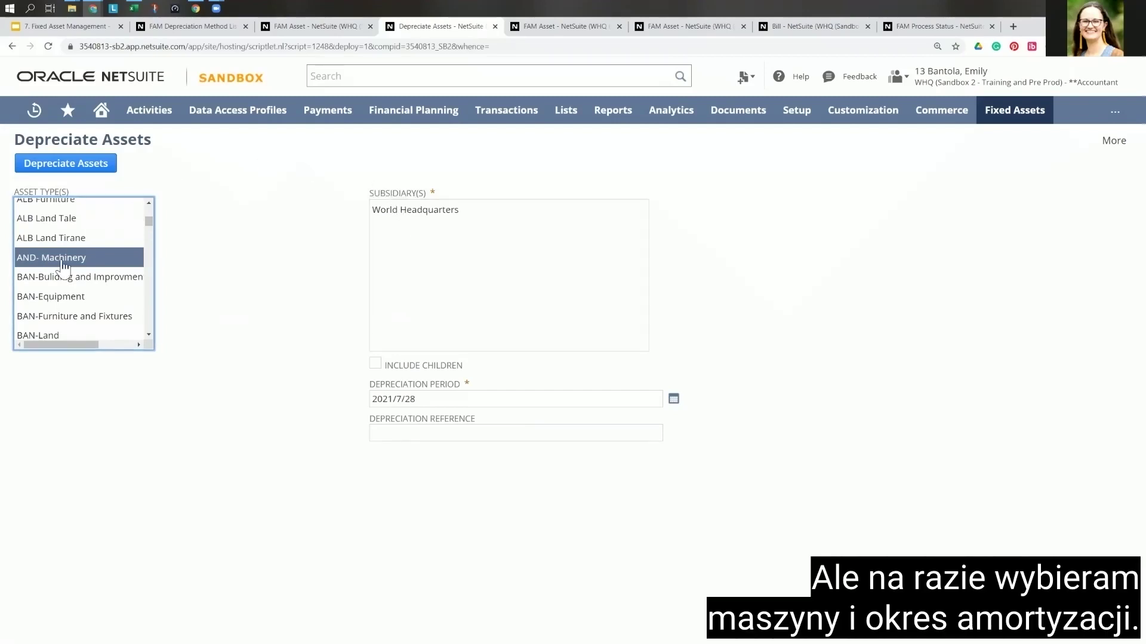
{"action": "left_click", "coordinate": [412, 216]}
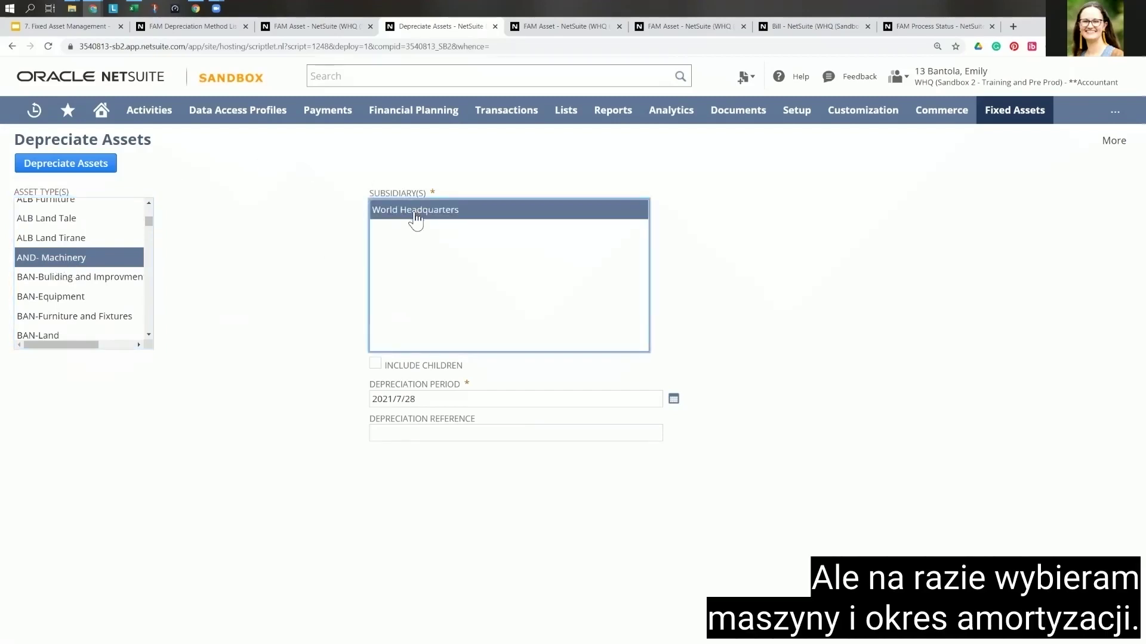
{"action": "left_click", "coordinate": [420, 400]}
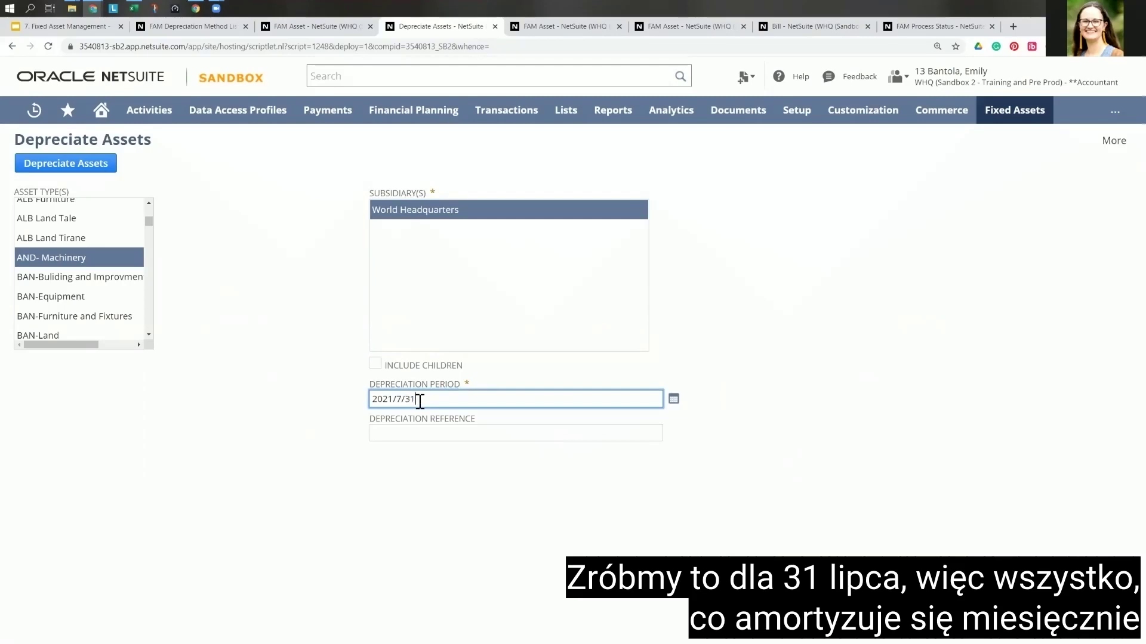
{"action": "left_click", "coordinate": [409, 431]}
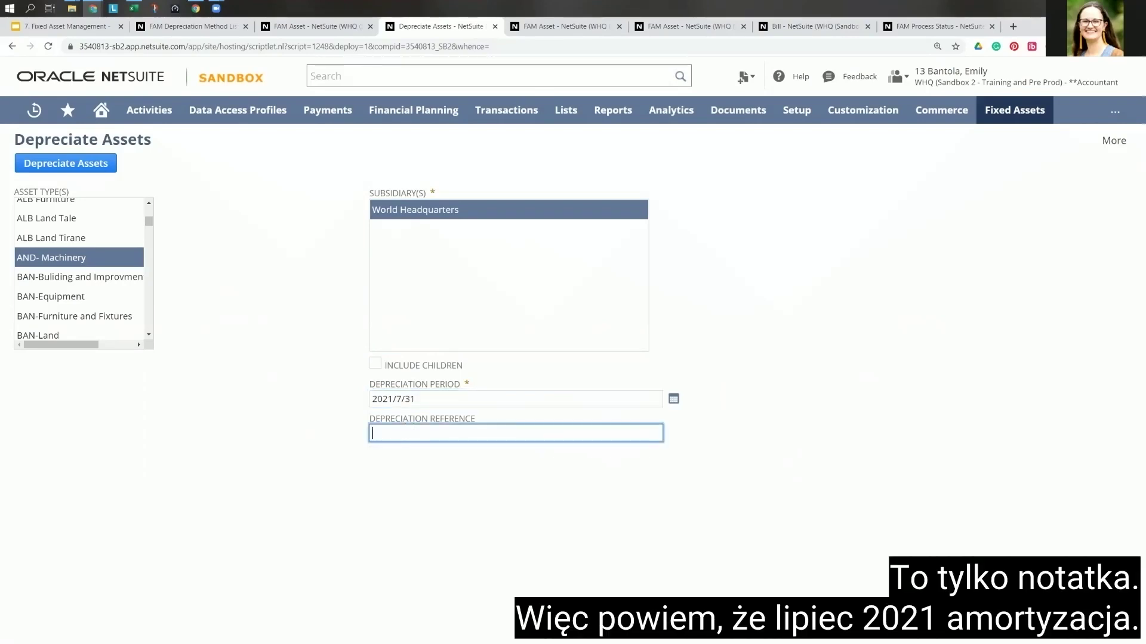
{"action": "type", "text": "July 2021 Depreciation"}
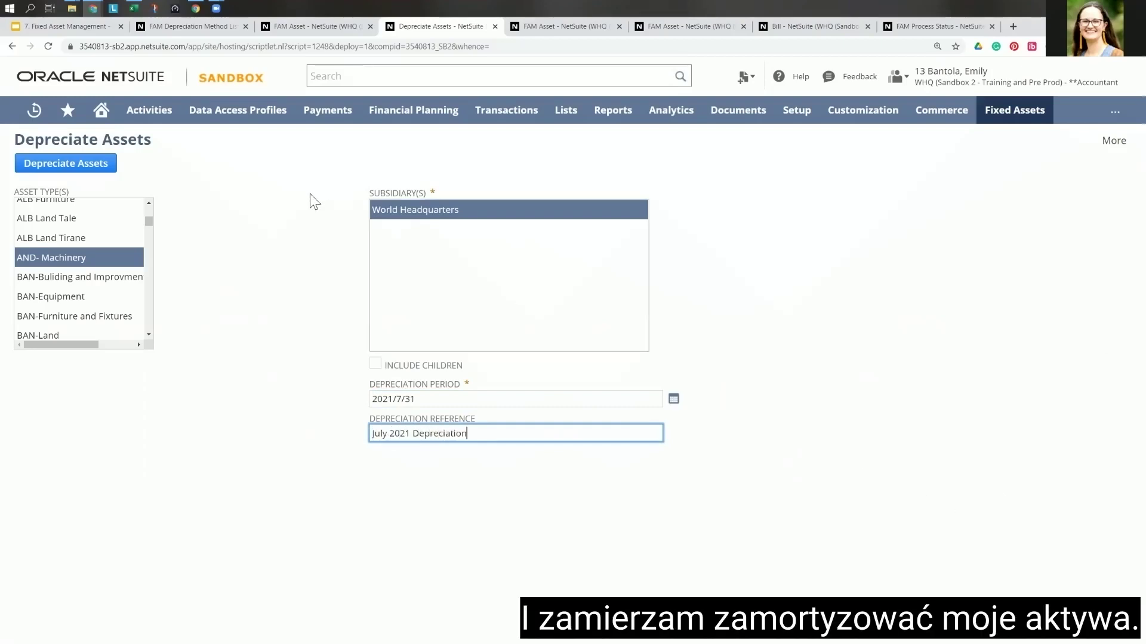
Run the asset depreciation and refresh the process status list to follow its progress
{"action": "left_click", "coordinate": [82, 167]}
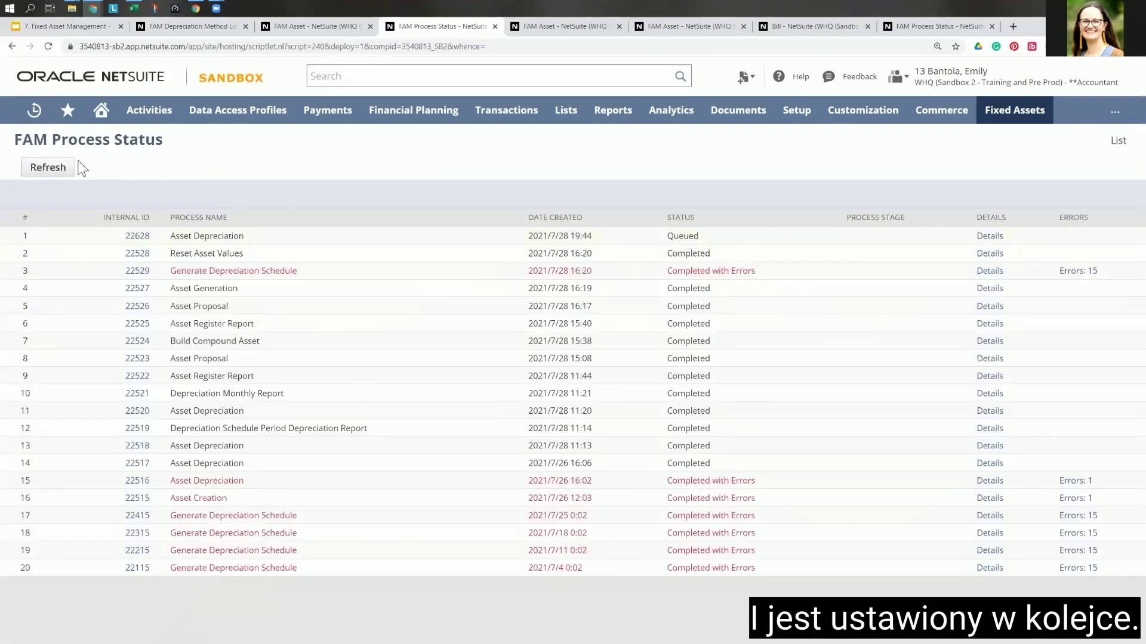
{"action": "left_click", "coordinate": [52, 175]}
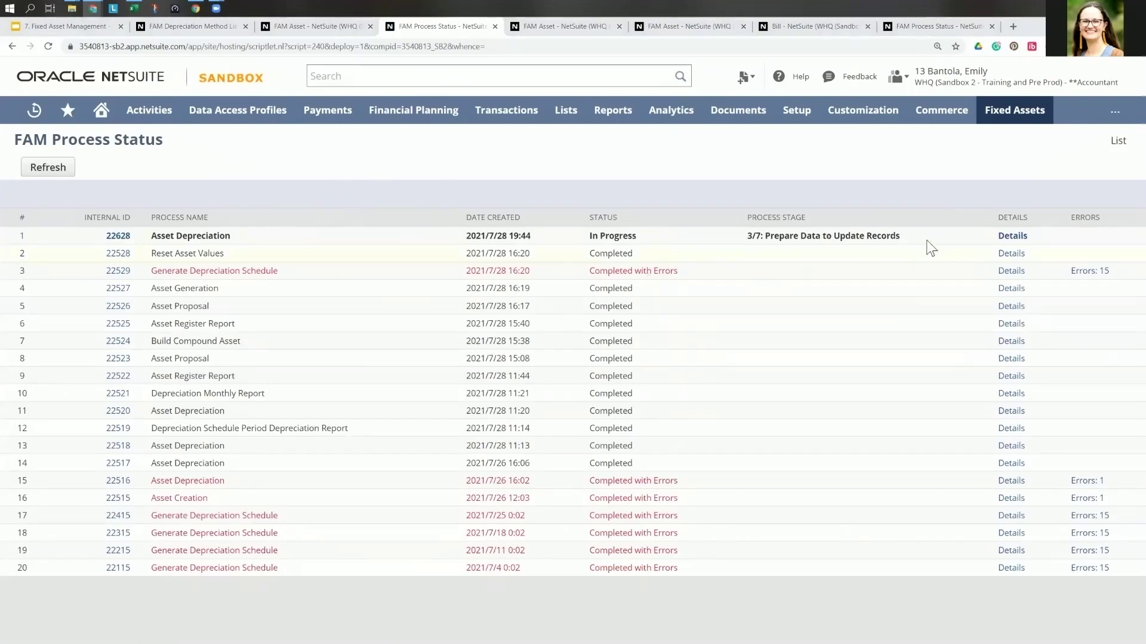
{"action": "left_click", "coordinate": [40, 173]}
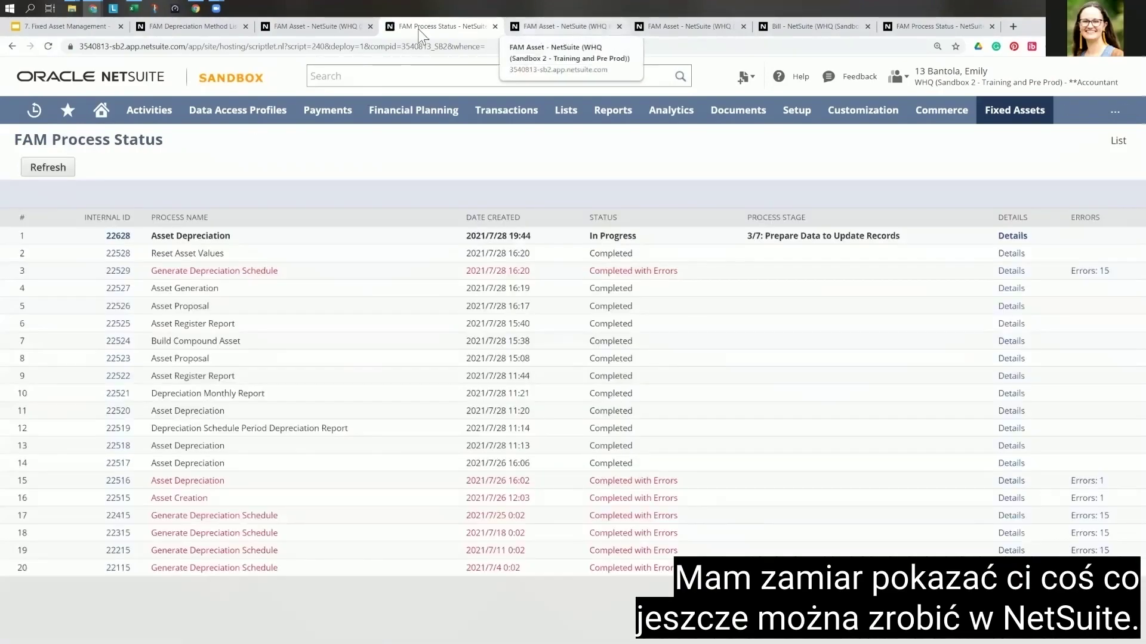
Leave the blank new FAM Asset form without saving and open the Asset Disposal transaction page
{"action": "left_click", "coordinate": [324, 33]}
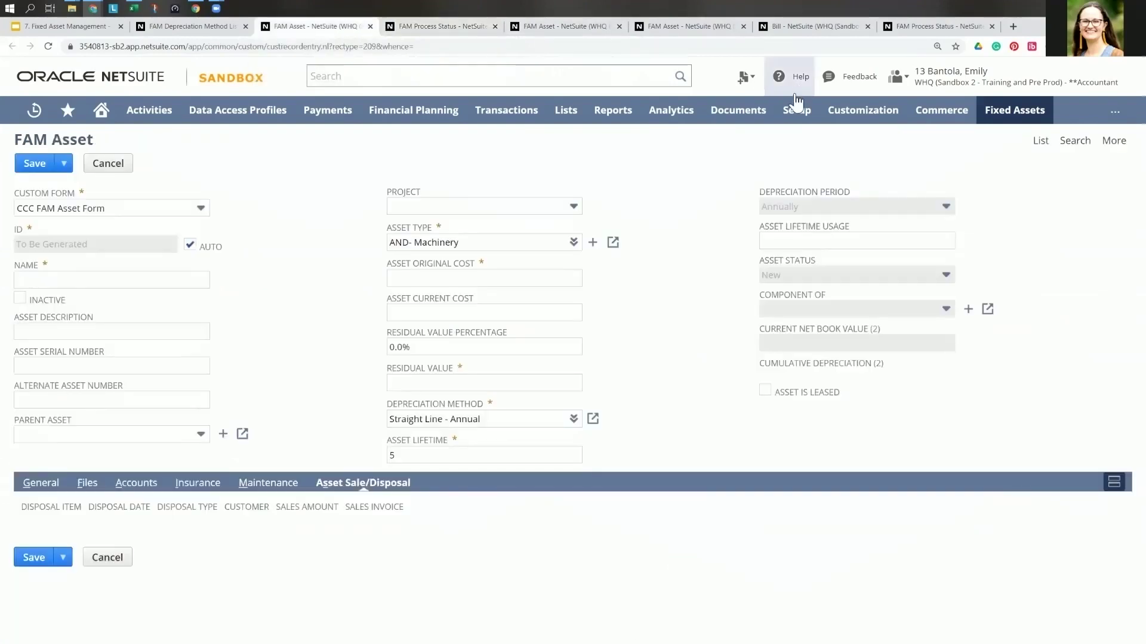
{"action": "mouse_move", "coordinate": [1002, 119]}
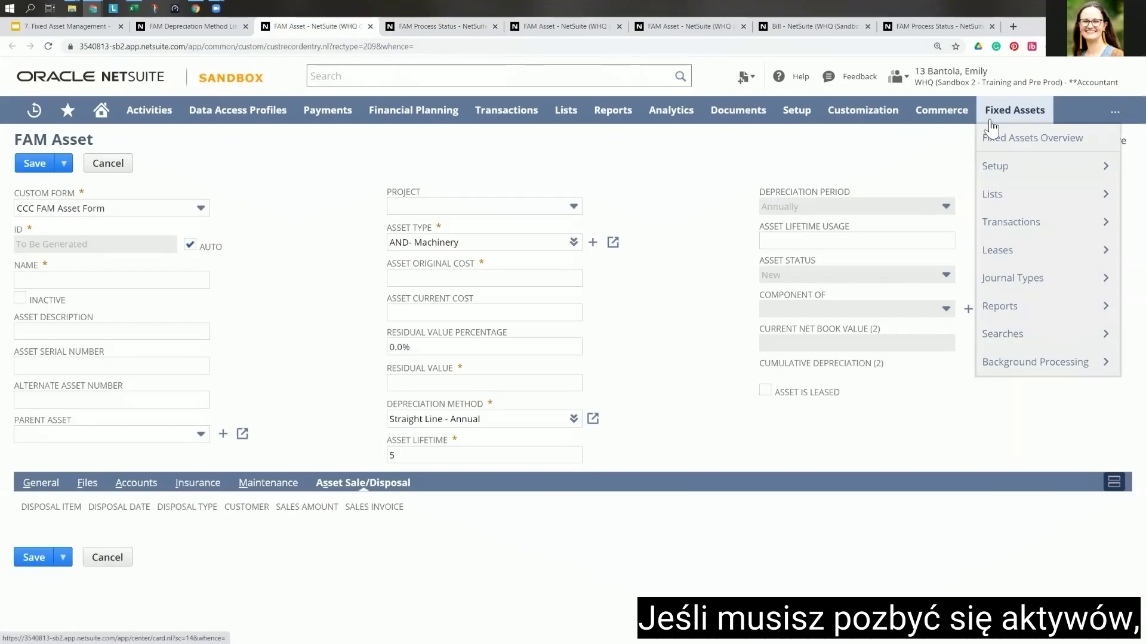
{"action": "mouse_move", "coordinate": [1024, 226]}
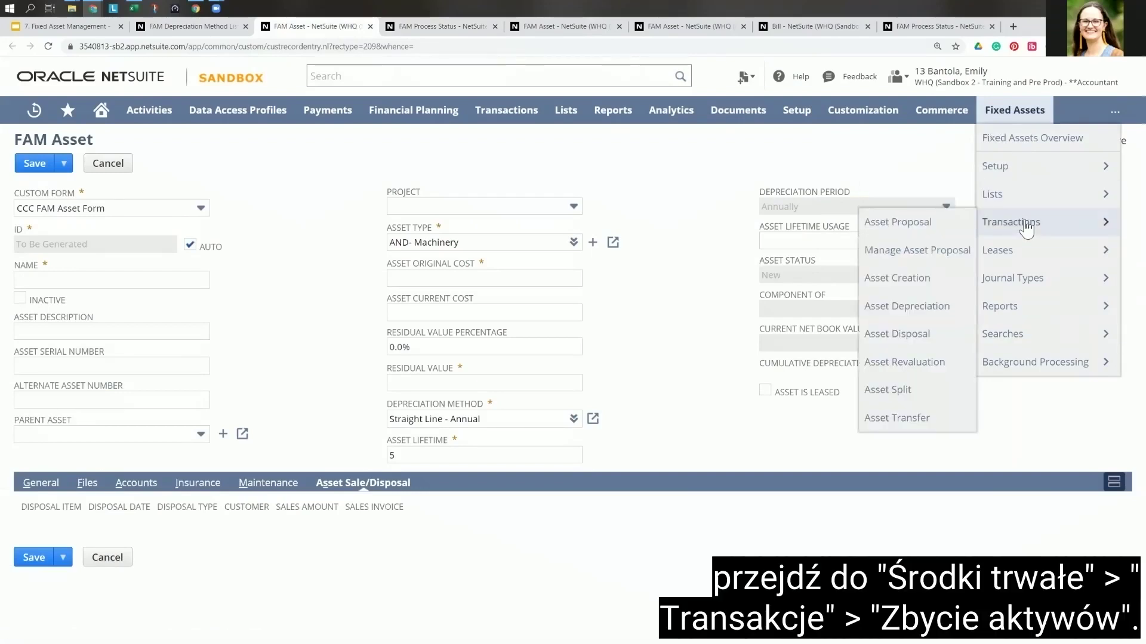
{"action": "left_click", "coordinate": [895, 335]}
{"action": "left_click", "coordinate": [628, 109]}
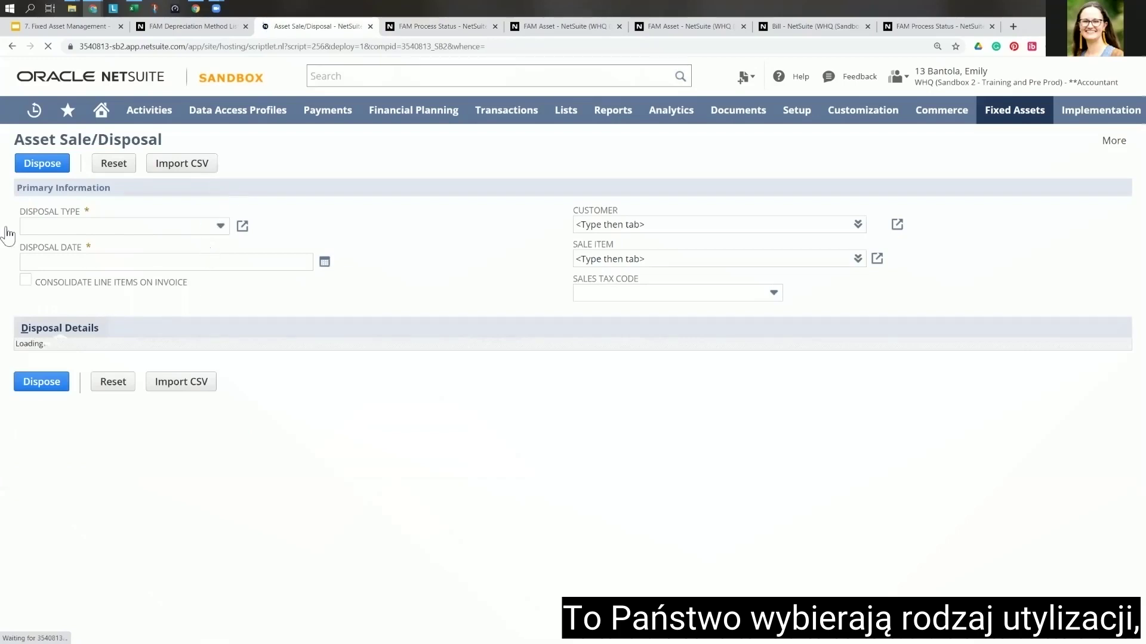
Try the Sale disposal type with its choice of assets, and change the disposal type to Write-off
{"action": "left_click", "coordinate": [220, 225]}
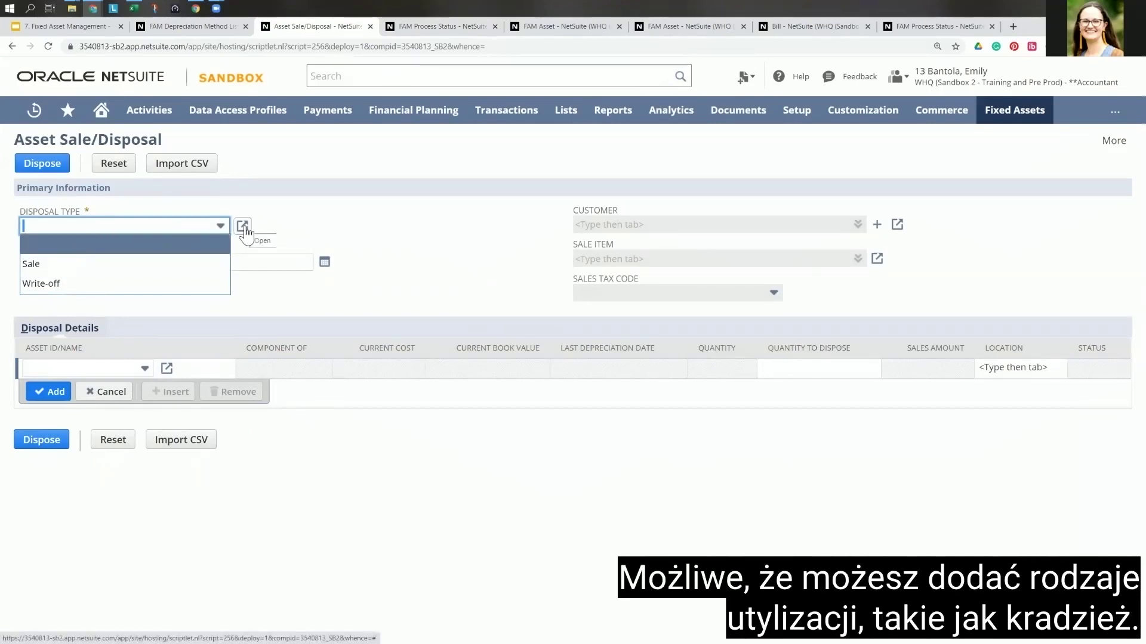
{"action": "left_click", "coordinate": [78, 275]}
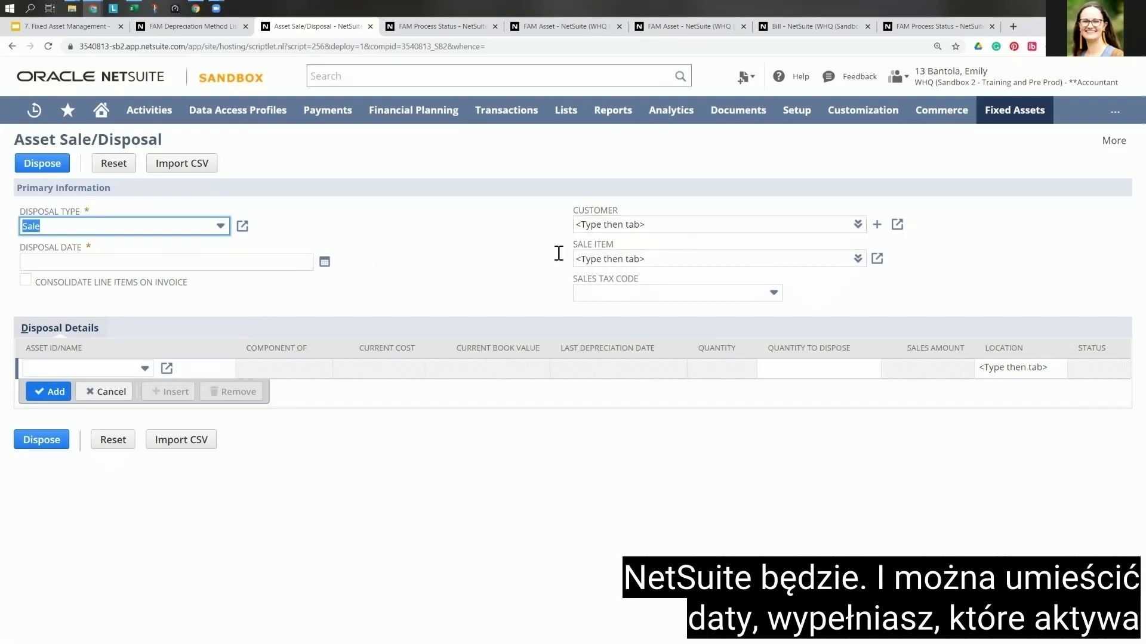
{"action": "left_click", "coordinate": [33, 367]}
{"action": "left_click", "coordinate": [145, 368]}
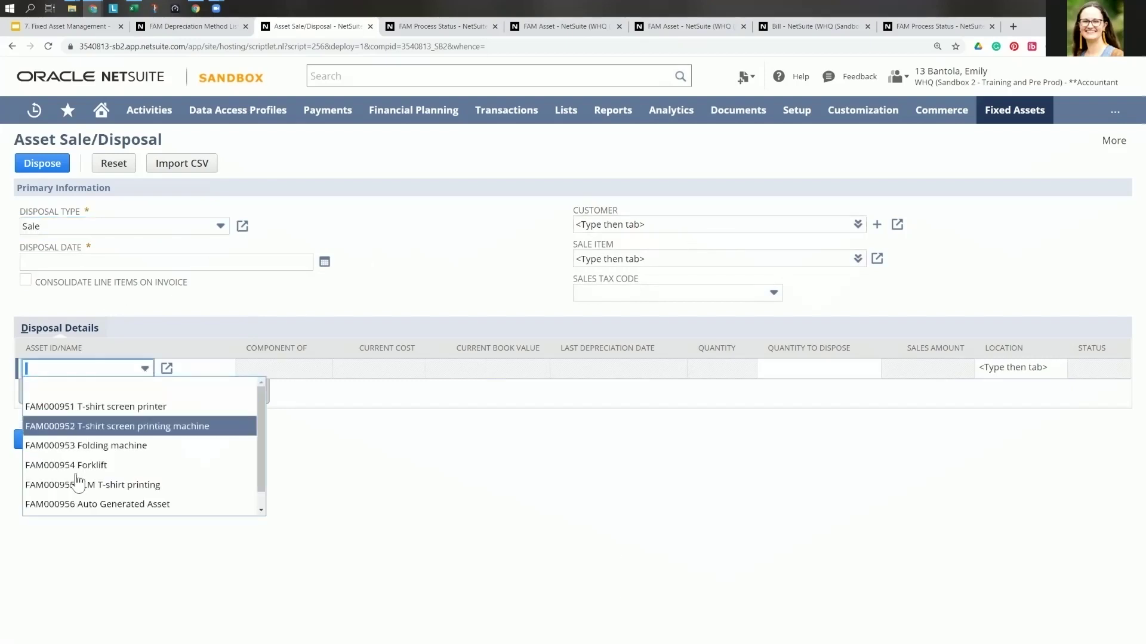
{"action": "left_click", "coordinate": [147, 370]}
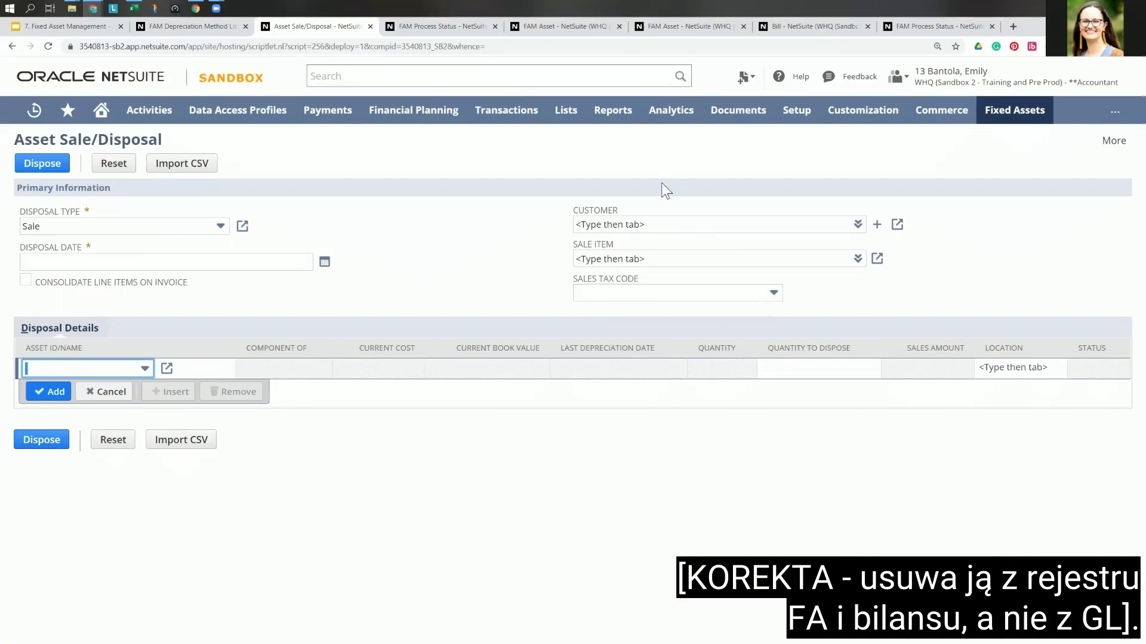
{"action": "left_click", "coordinate": [220, 226]}
{"action": "left_click", "coordinate": [59, 281]}
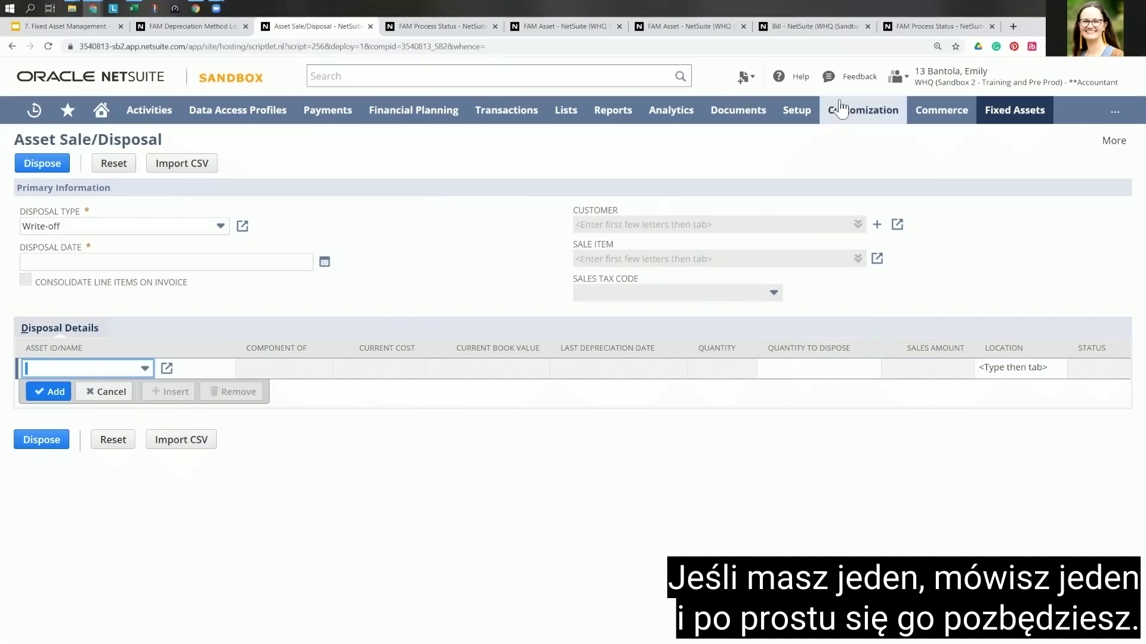
Open the Asset Revaluation transaction page, discarding the unsaved asset disposal
{"action": "mouse_move", "coordinate": [1034, 126]}
{"action": "mouse_move", "coordinate": [990, 226]}
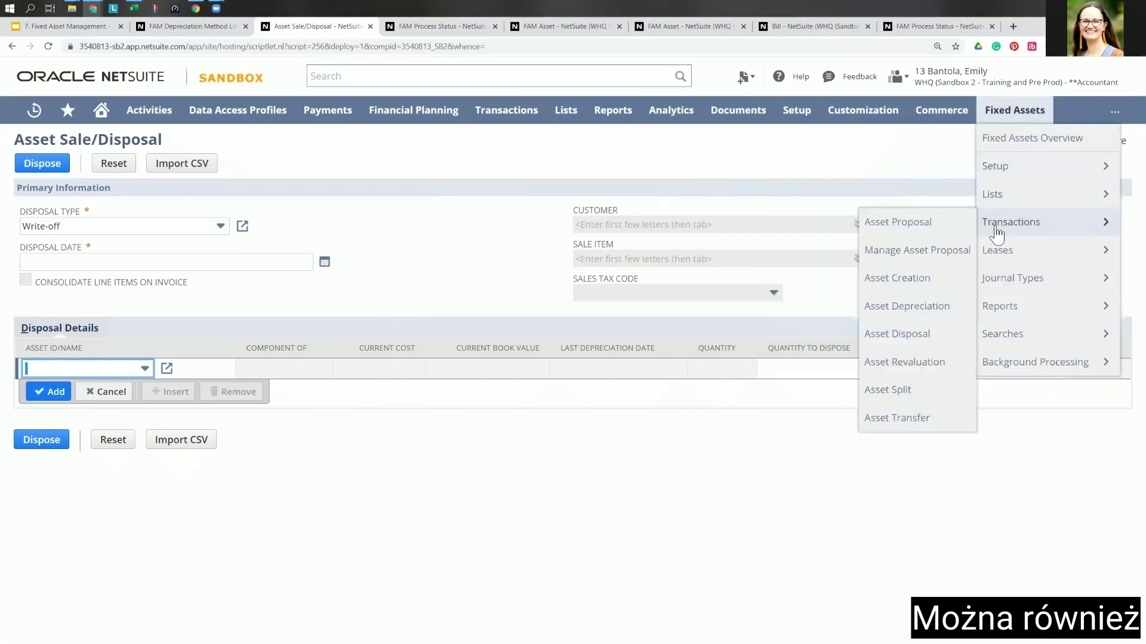
{"action": "left_click", "coordinate": [892, 362]}
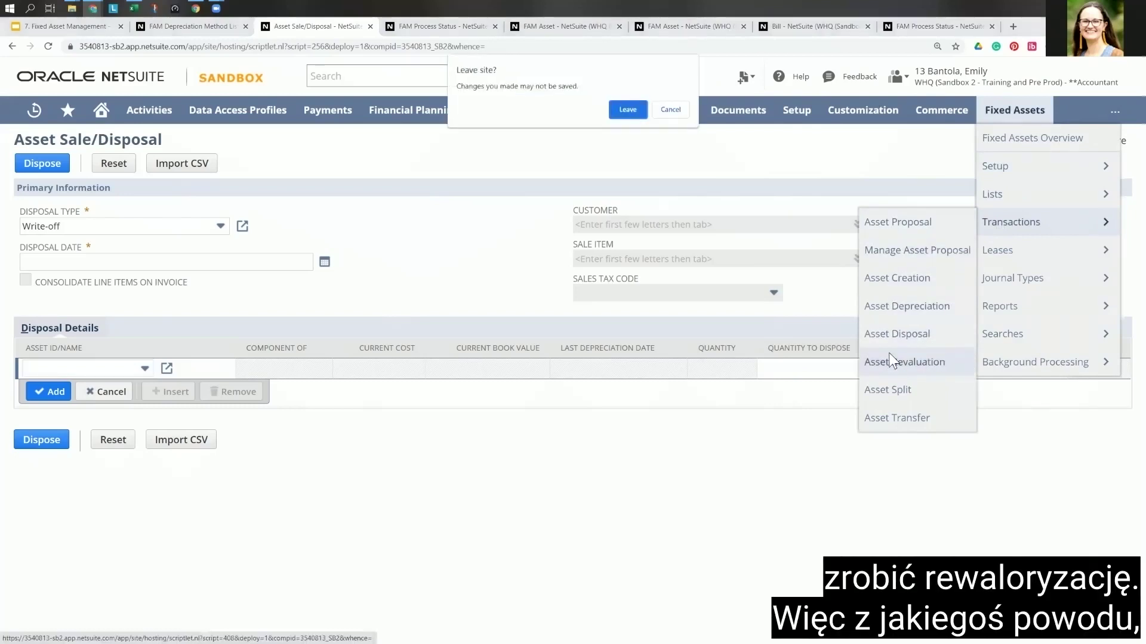
{"action": "left_click", "coordinate": [628, 110]}
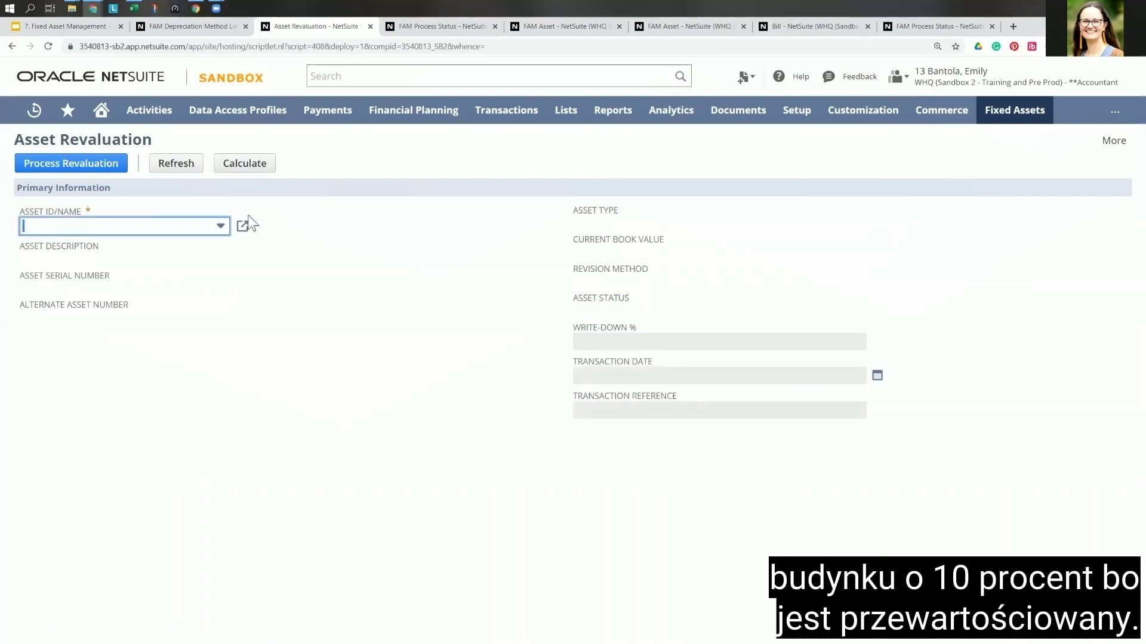
Select the asset FAM000954 Forklift for revaluation and set its write-down percentage to 10%
{"action": "left_click", "coordinate": [220, 226]}
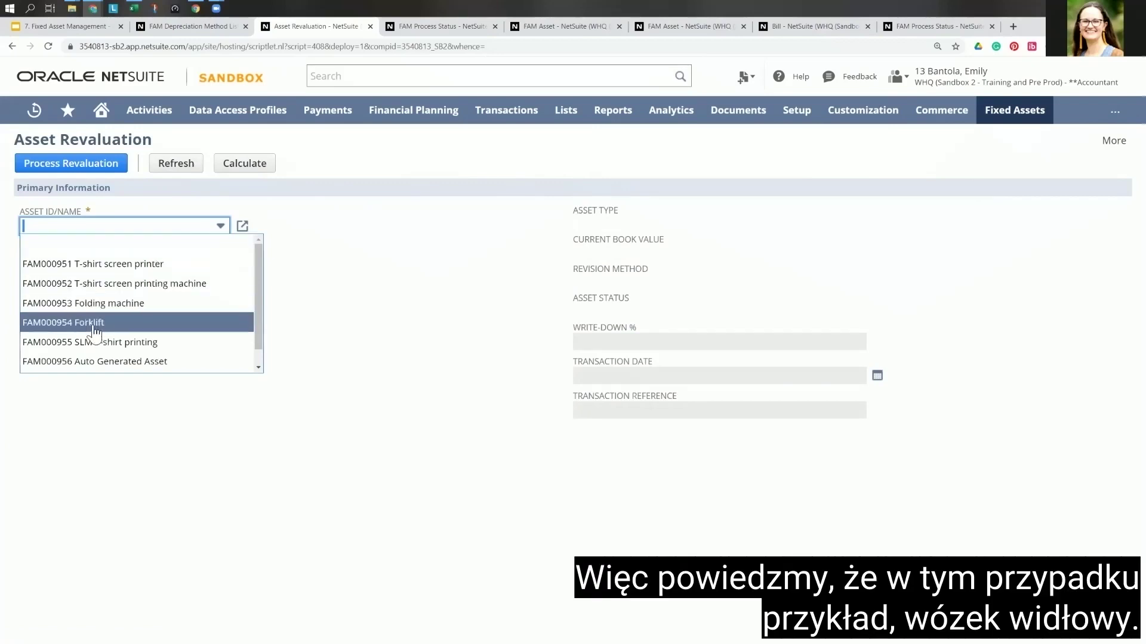
{"action": "left_click", "coordinate": [164, 323]}
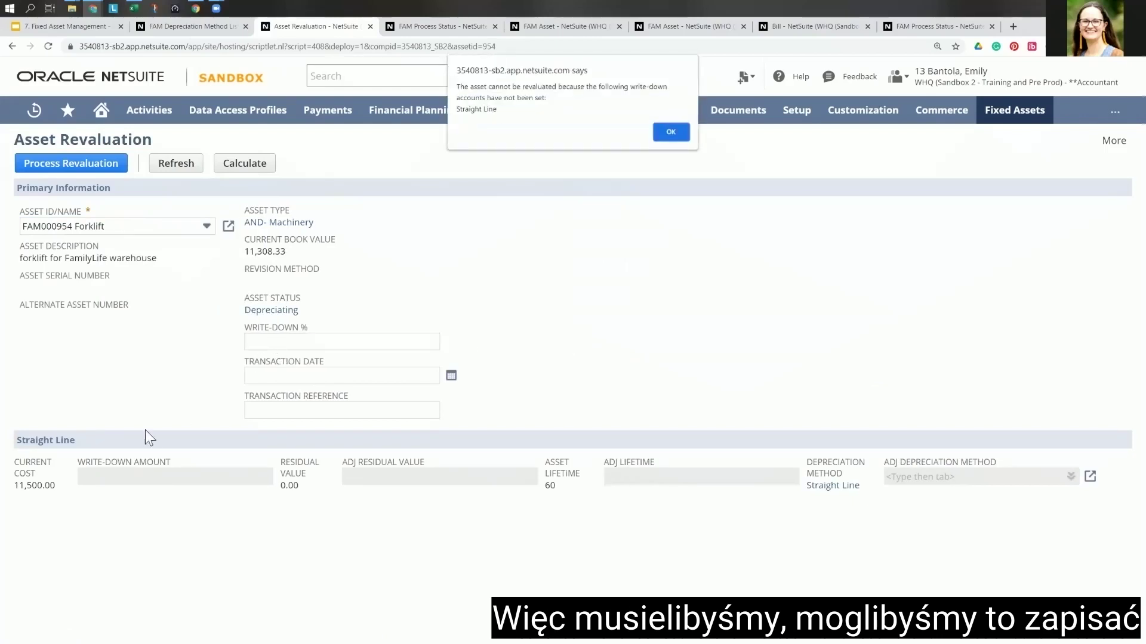
{"action": "left_click", "coordinate": [670, 132]}
{"action": "left_click", "coordinate": [264, 341]}
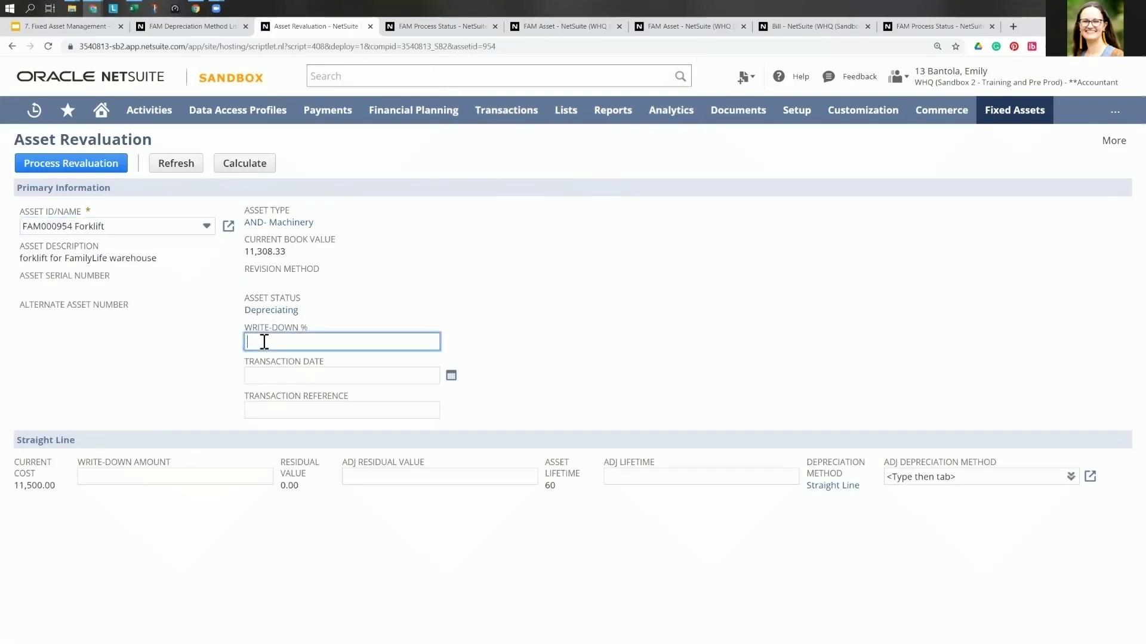
{"action": "type", "text": "10"}
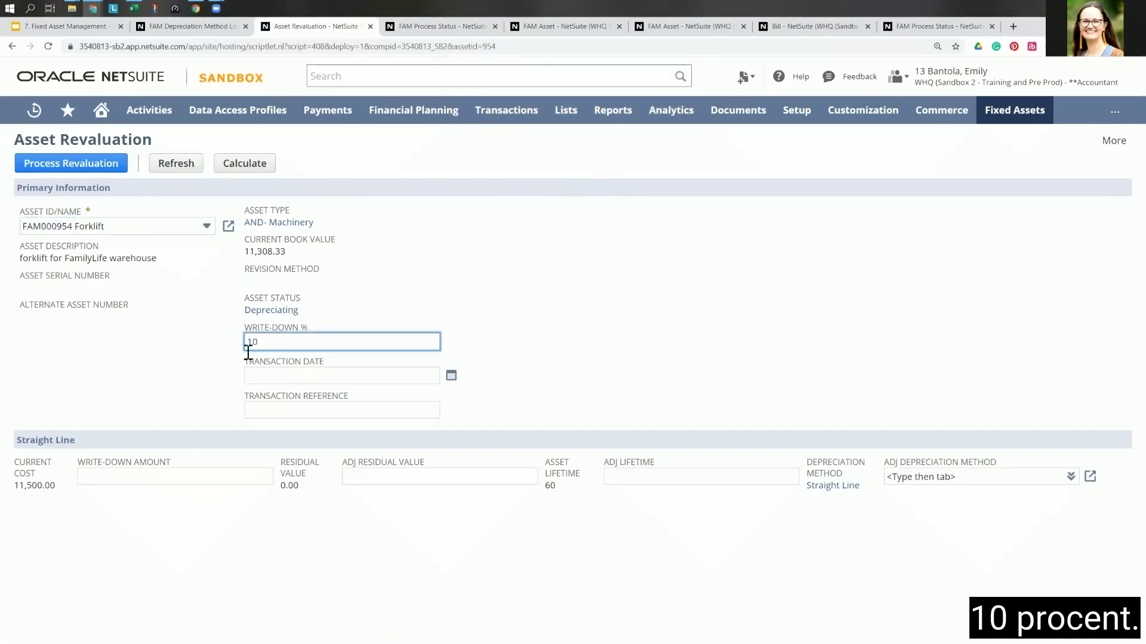
{"action": "key", "text": "Tab"}
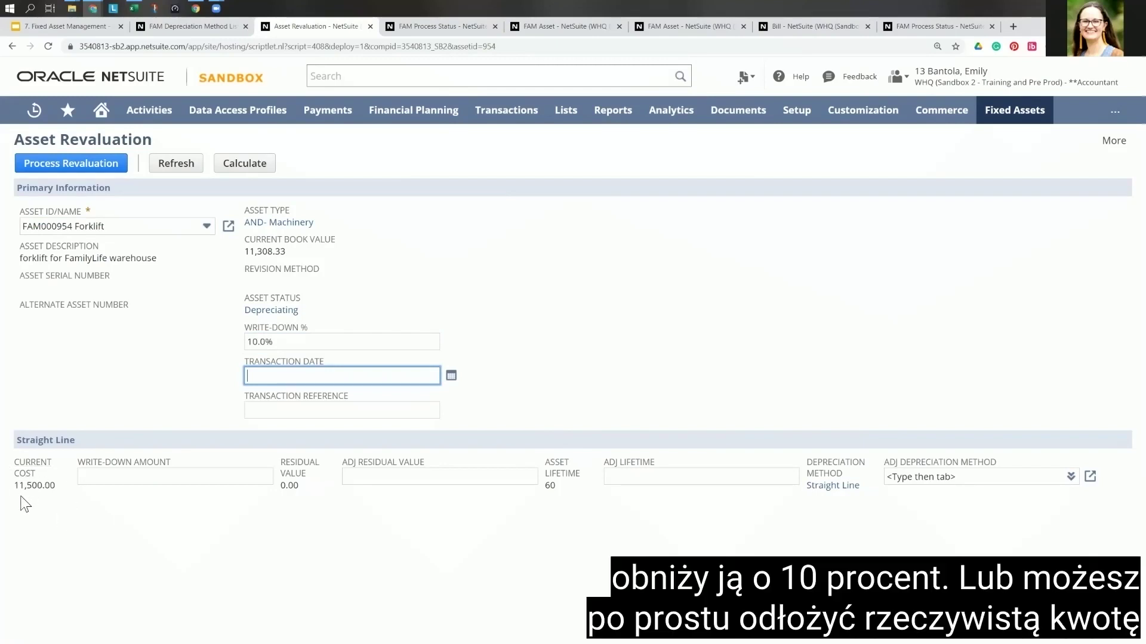
Return to the FAM Process Status page and refresh it to check the status of the Asset Depreciation process
{"action": "left_click", "coordinate": [93, 475]}
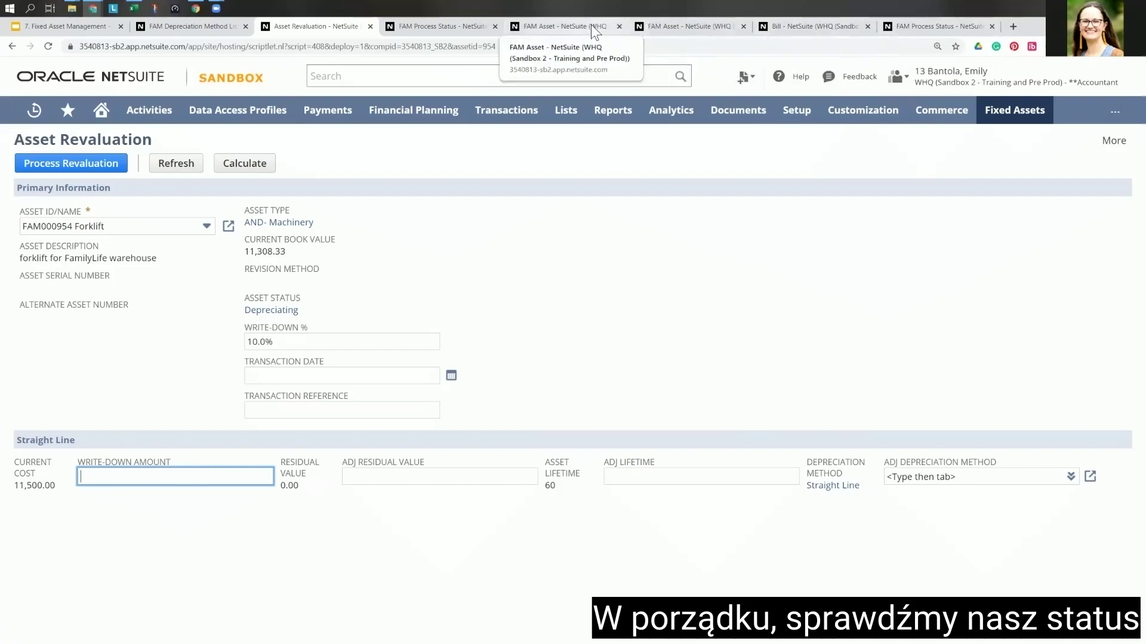
{"action": "left_click", "coordinate": [668, 28]}
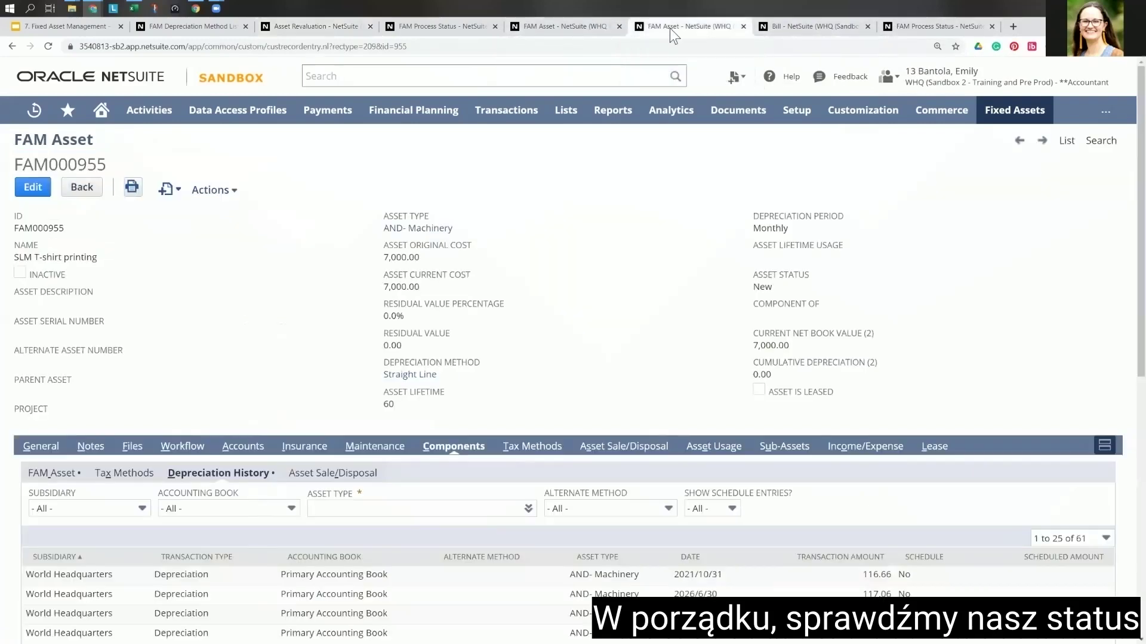
{"action": "left_click", "coordinate": [560, 25]}
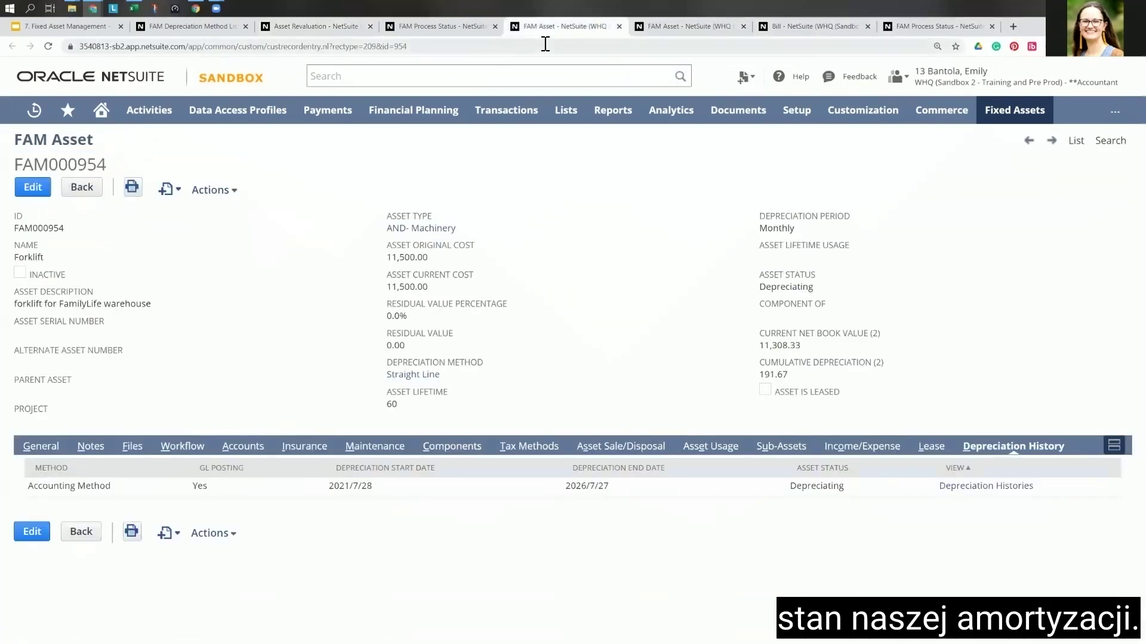
{"action": "left_click", "coordinate": [462, 28]}
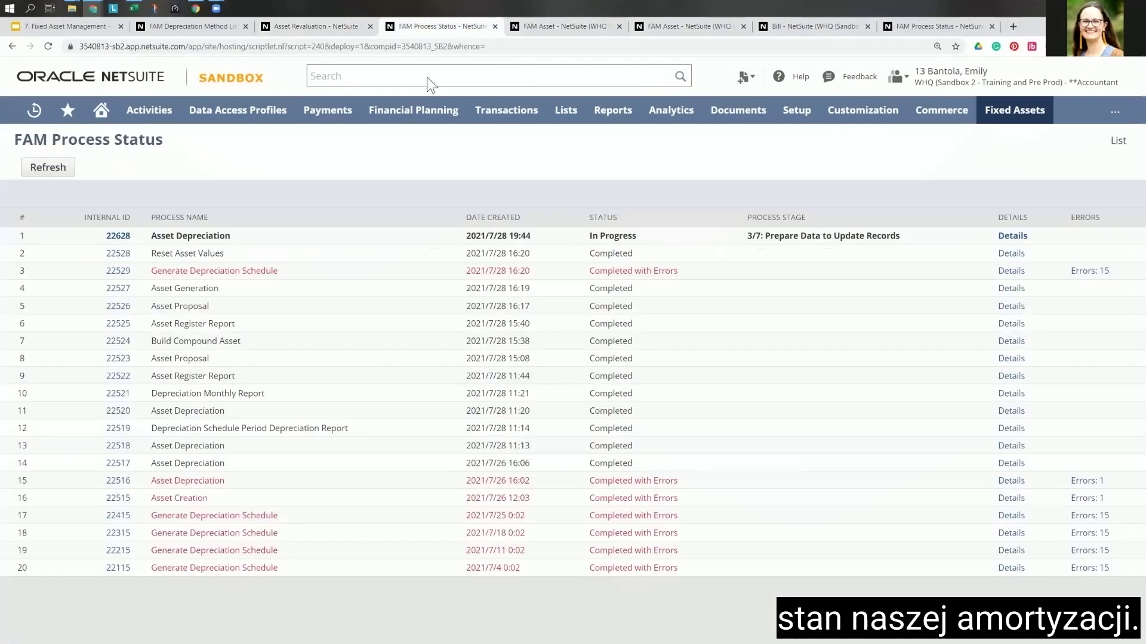
{"action": "left_click", "coordinate": [48, 45]}
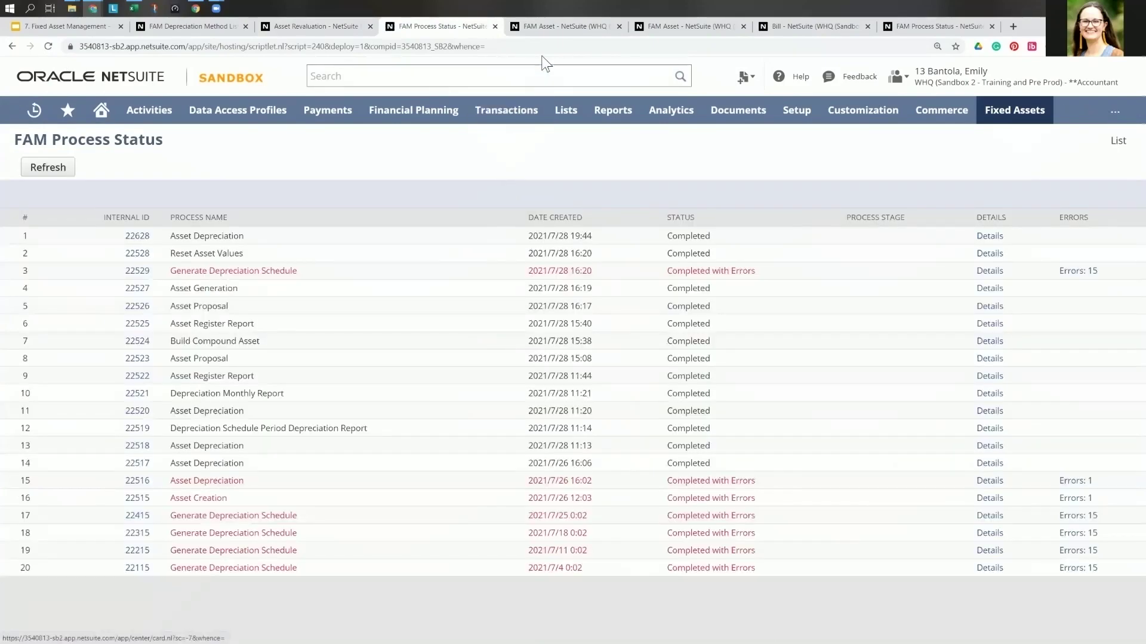
Open the FAM Asset List from the forklift's asset record to check the status of each asset
{"action": "left_click", "coordinate": [545, 27]}
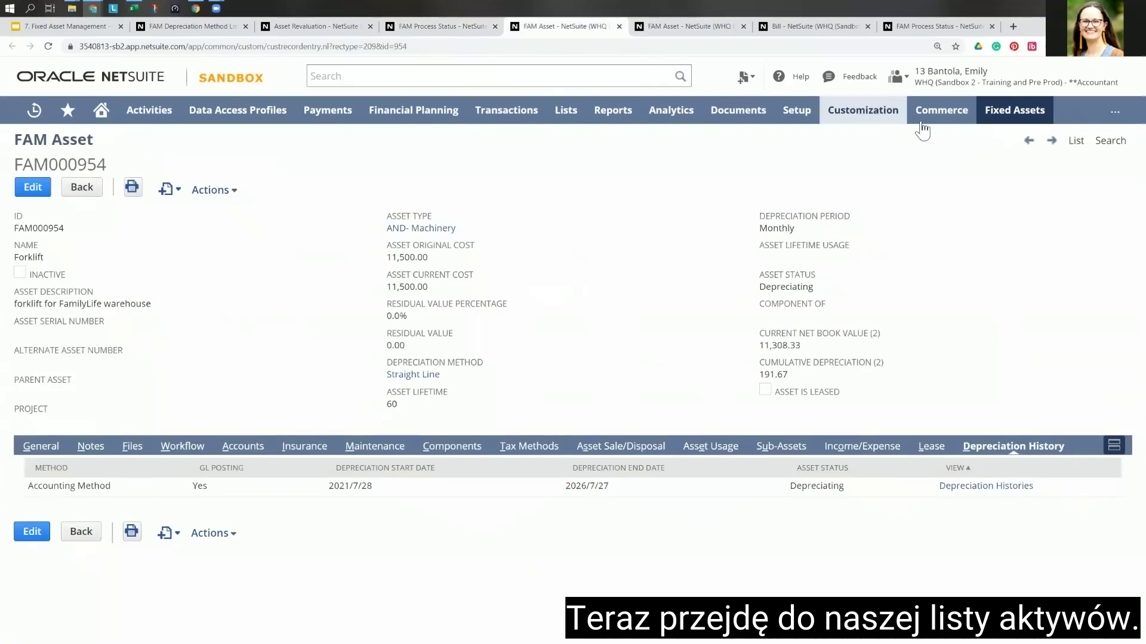
{"action": "mouse_move", "coordinate": [1023, 114]}
{"action": "mouse_move", "coordinate": [1008, 203]}
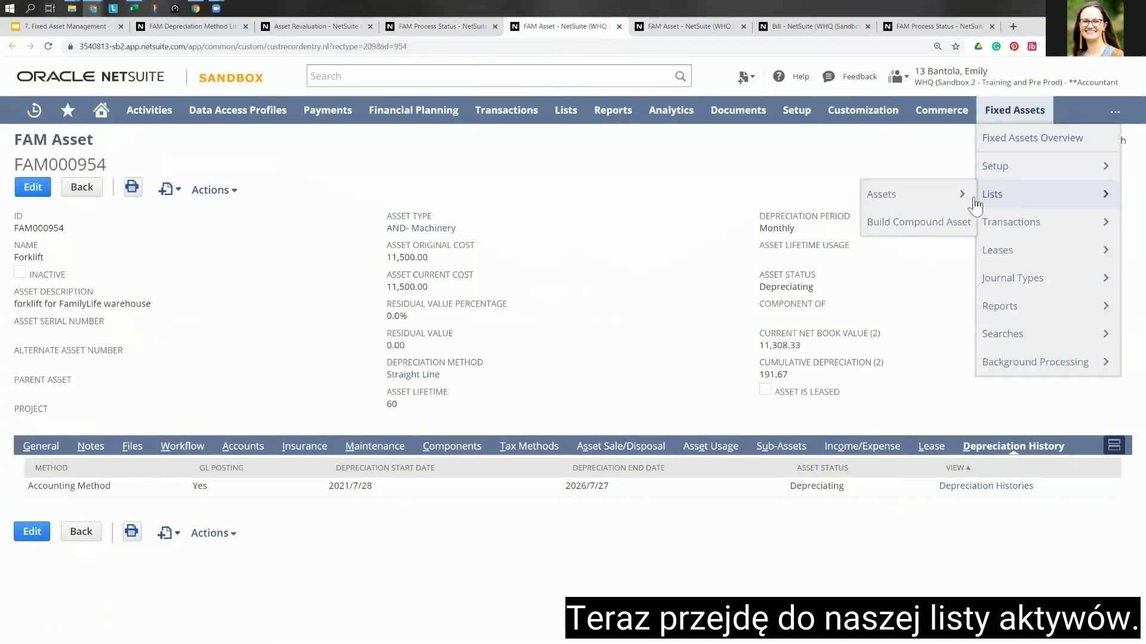
{"action": "left_click", "coordinate": [919, 203]}
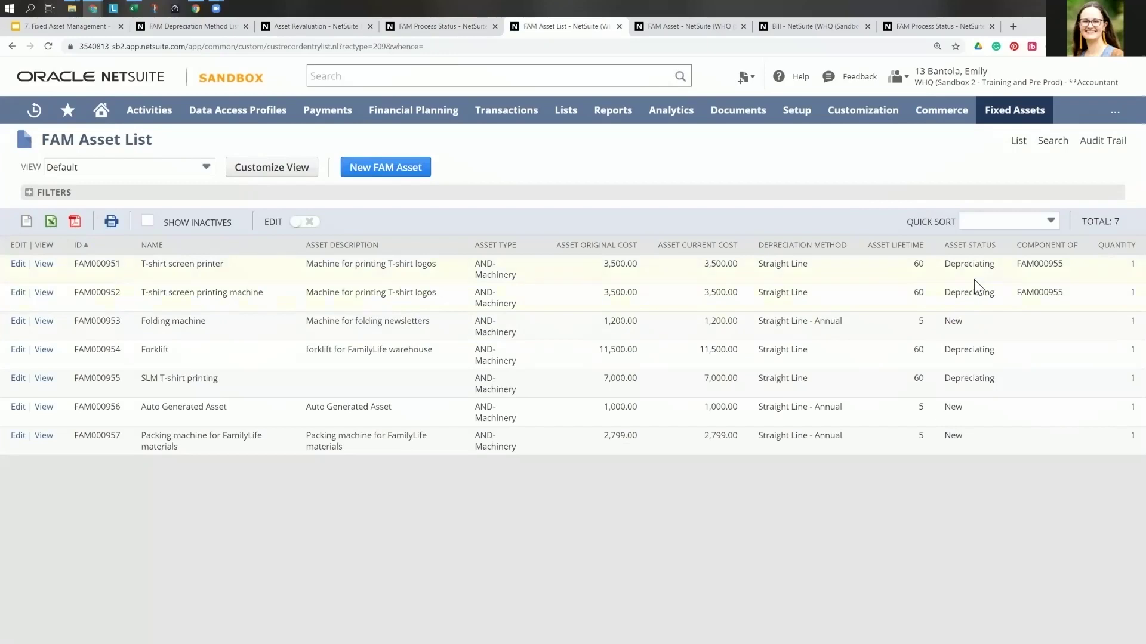
View the asset FAM000955 SLM T-shirt printing and examine its net book value and last depreciation period, amount and date
{"action": "left_click", "coordinate": [39, 383]}
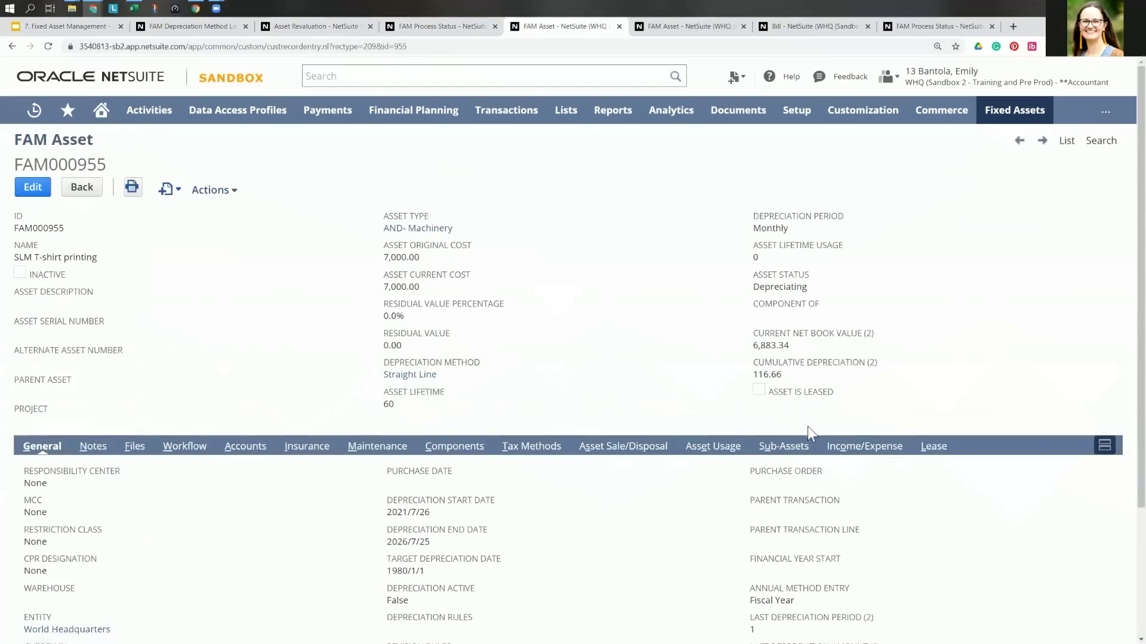
{"action": "scroll", "coordinate": [613, 403], "scroll_direction": "down", "scroll_amount": 3}
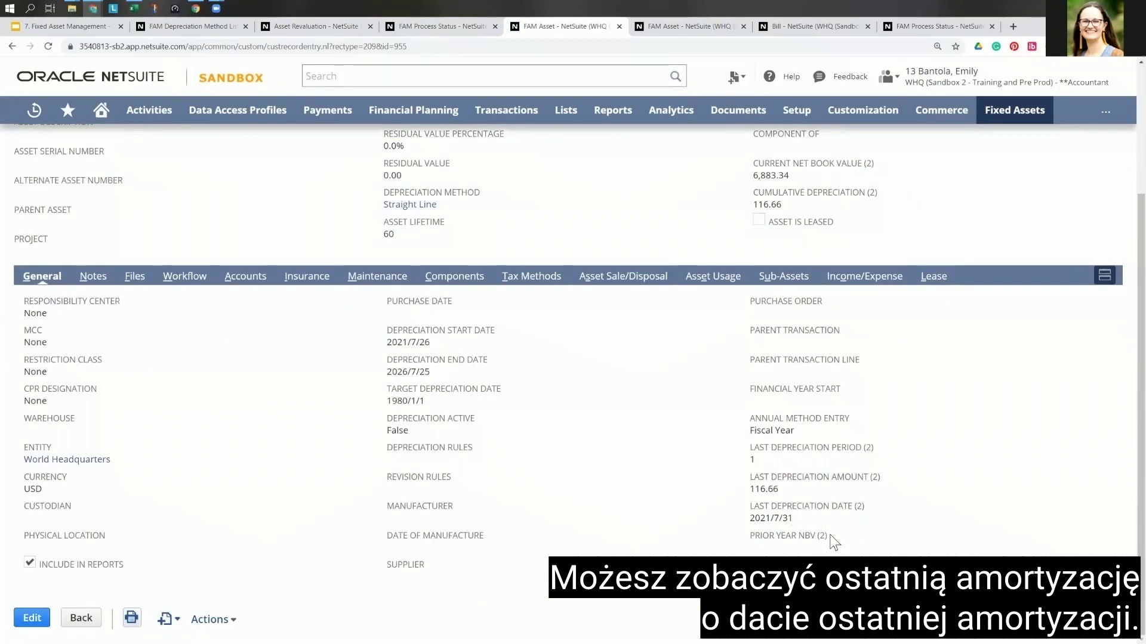
{"action": "scroll", "coordinate": [834, 541], "scroll_direction": "up", "scroll_amount": 3}
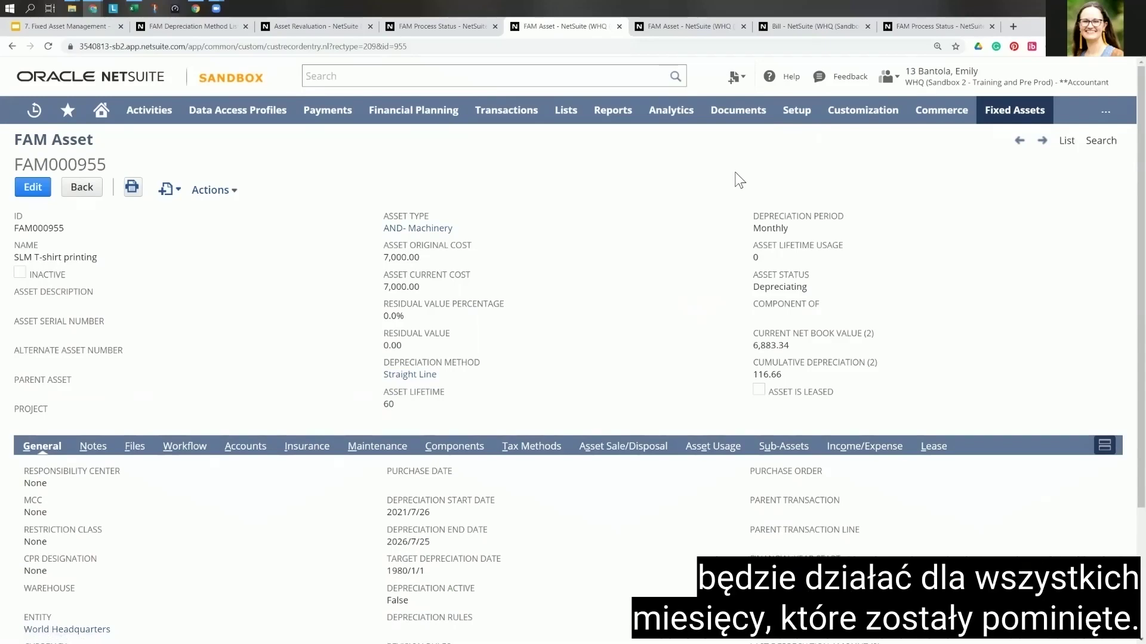
Switch to the Fixed Asset Management deck in Google Slides, present it from the Depreciation slide and advance to "Changes to fixed assets"
{"action": "left_click", "coordinate": [91, 25]}
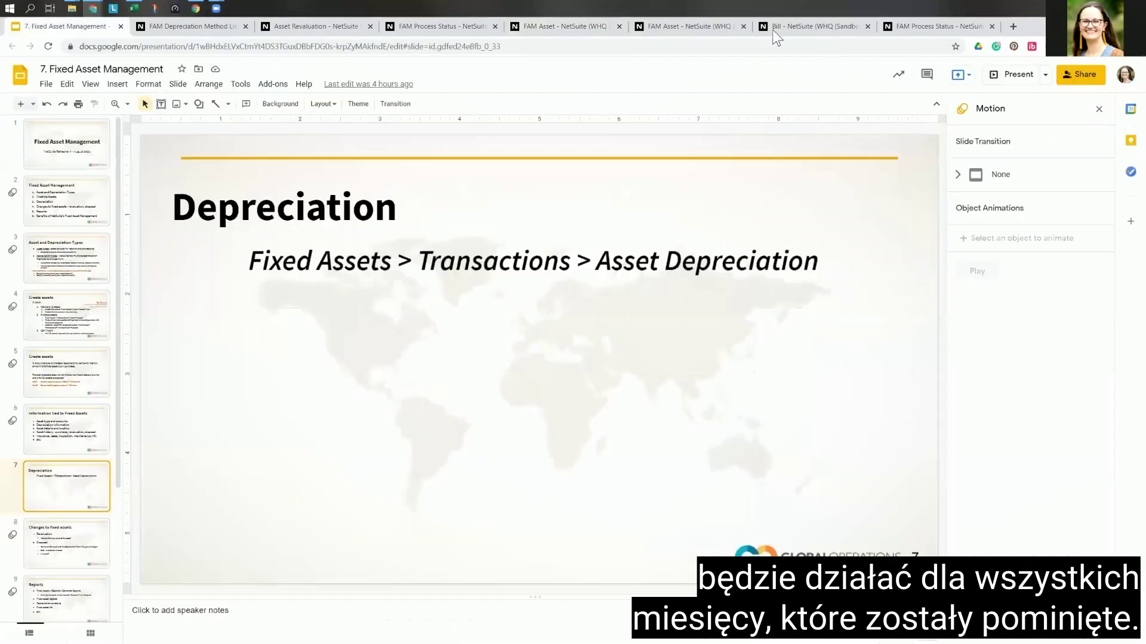
{"action": "left_click", "coordinate": [1014, 74]}
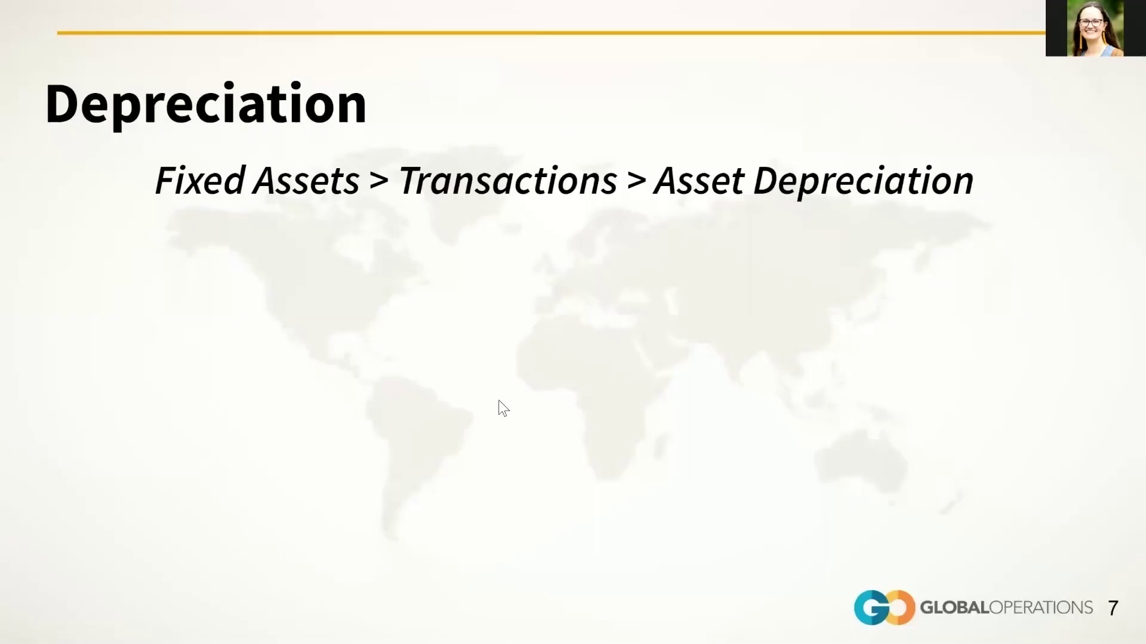
{"action": "key", "text": "Right"}
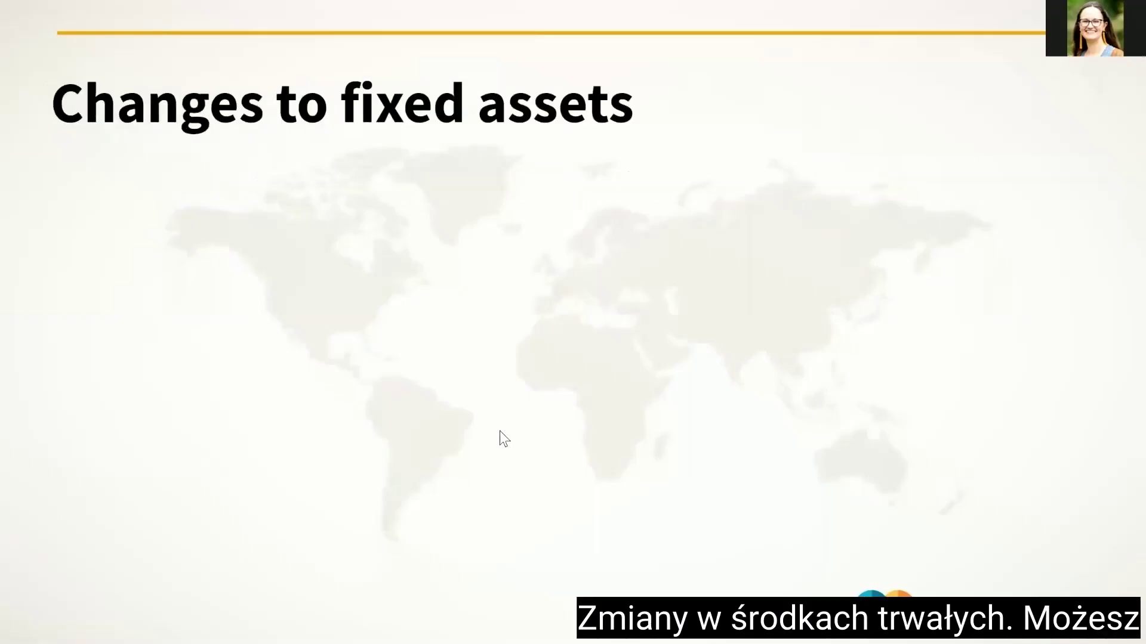
Reveal the Revaluation and Disposal points on the "Changes to fixed assets" slide, through Sale and Write-off
{"action": "left_click", "coordinate": [499, 430]}
{"action": "left_click", "coordinate": [499, 431]}
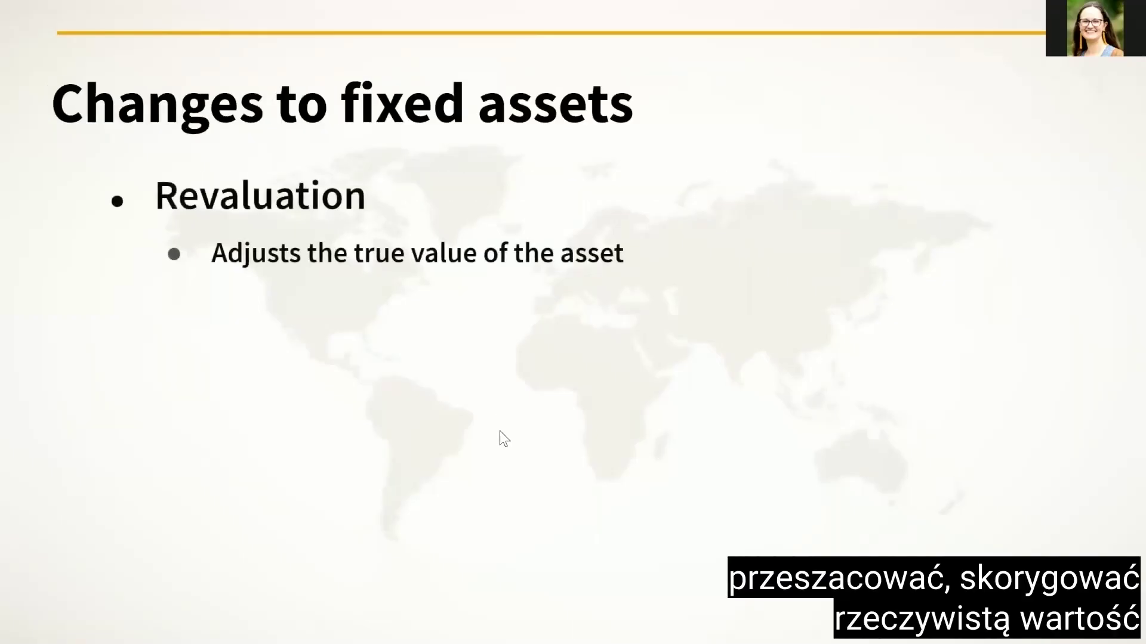
{"action": "left_click", "coordinate": [500, 431]}
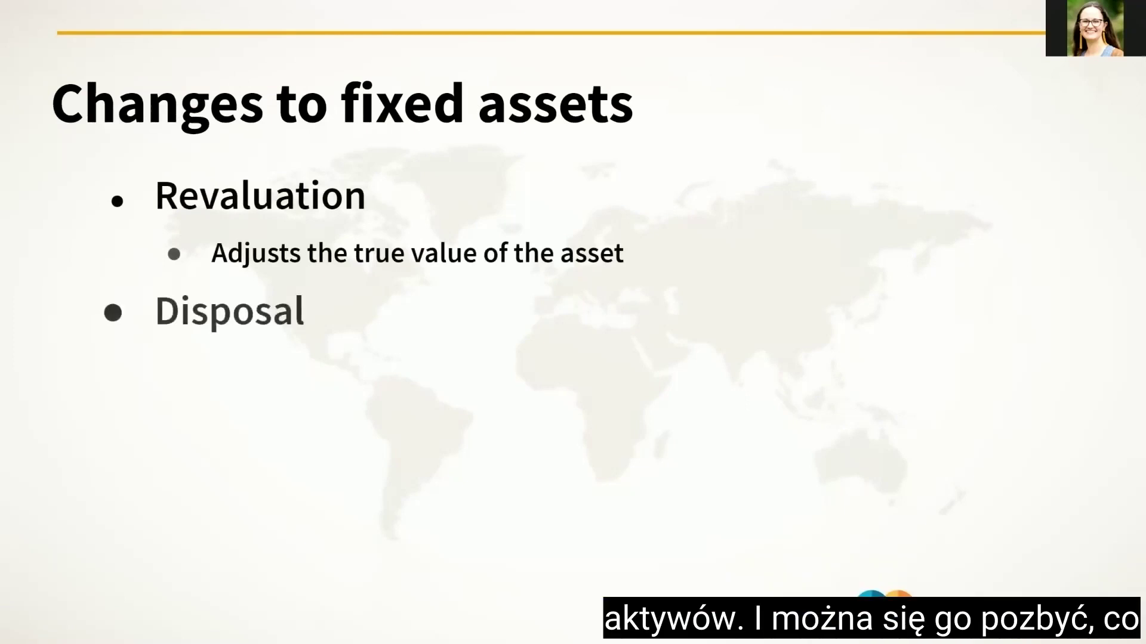
{"action": "key", "text": "Right"}
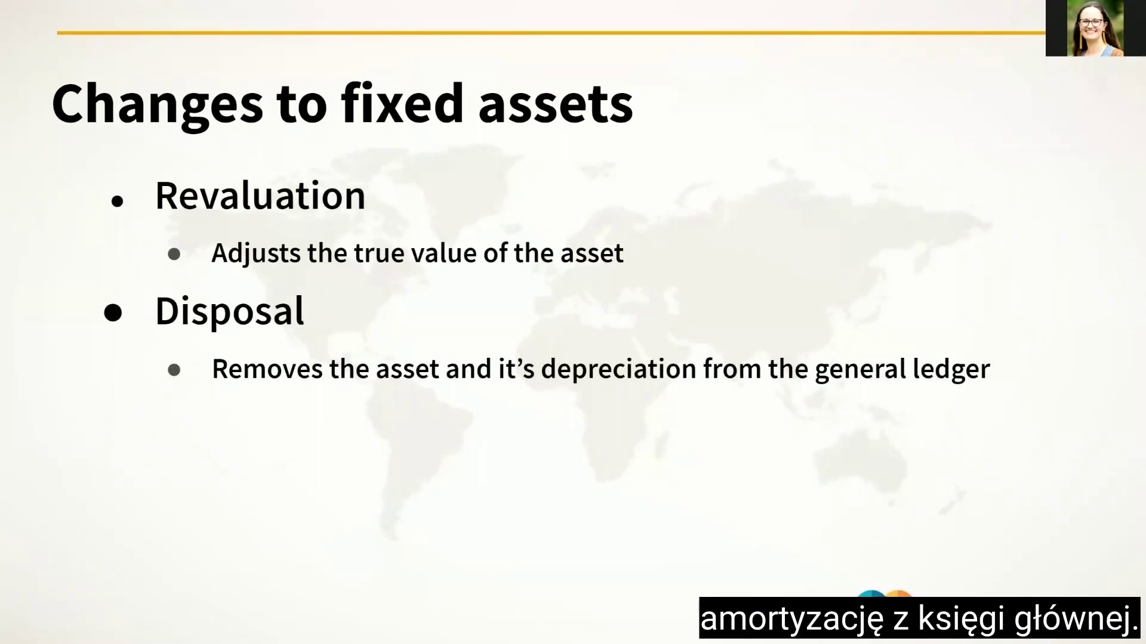
{"action": "key", "text": "Right"}
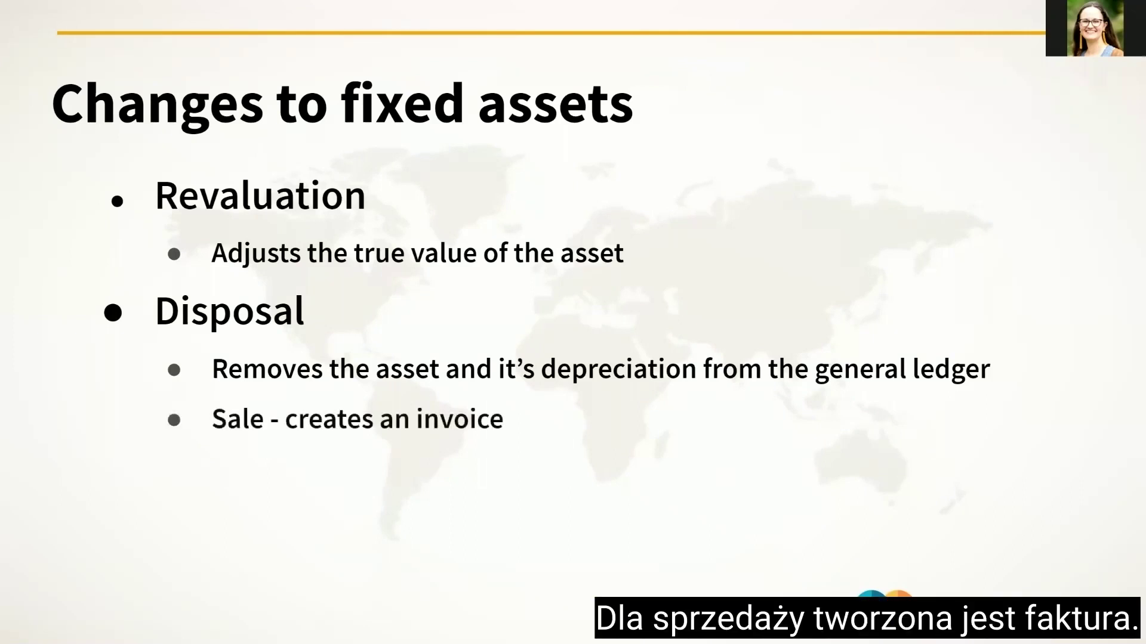
{"action": "key", "text": "Right"}
{"action": "key", "text": "Right"}
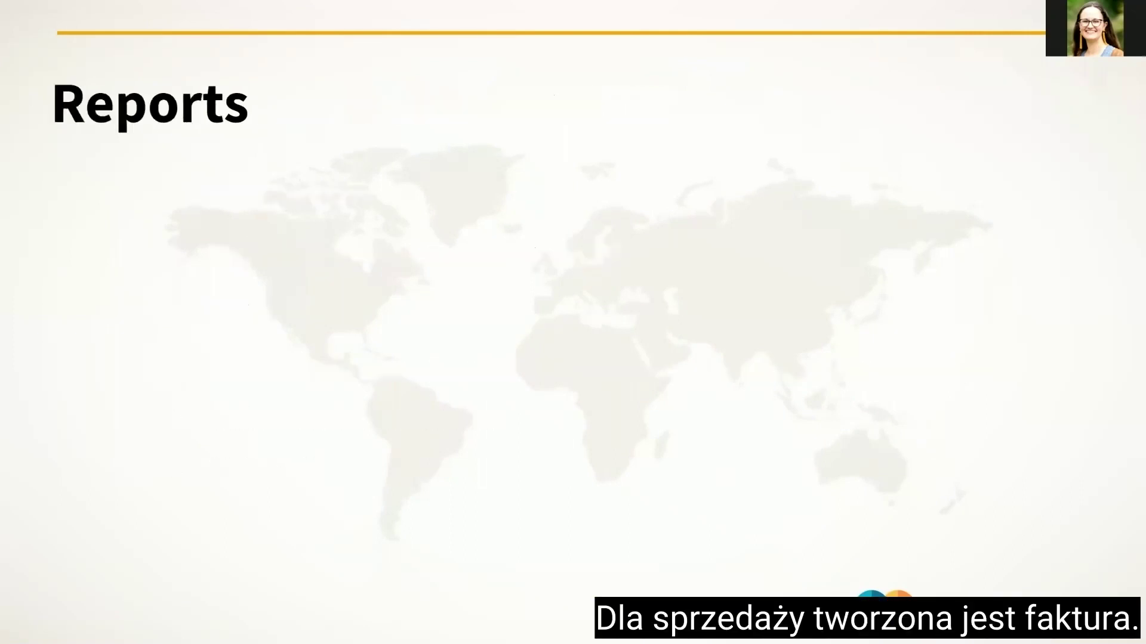
{"action": "key", "text": "Left"}
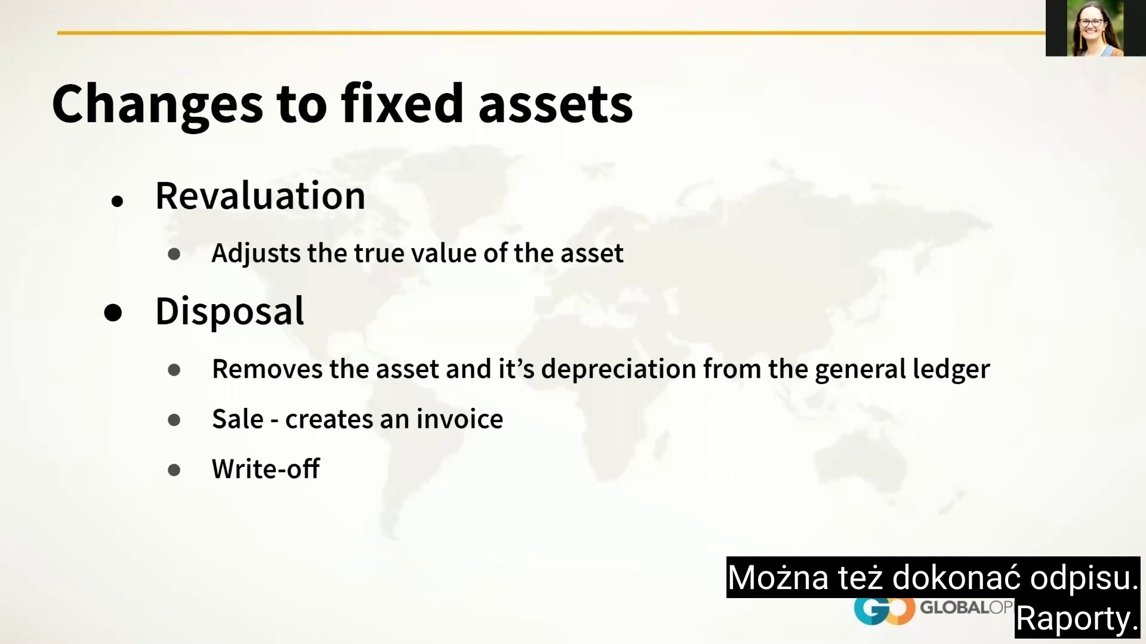
Advance to the Reports slide and reveal its points on generating reports and opening My Reports
{"action": "key", "text": "Right"}
{"action": "key", "text": "Right"}
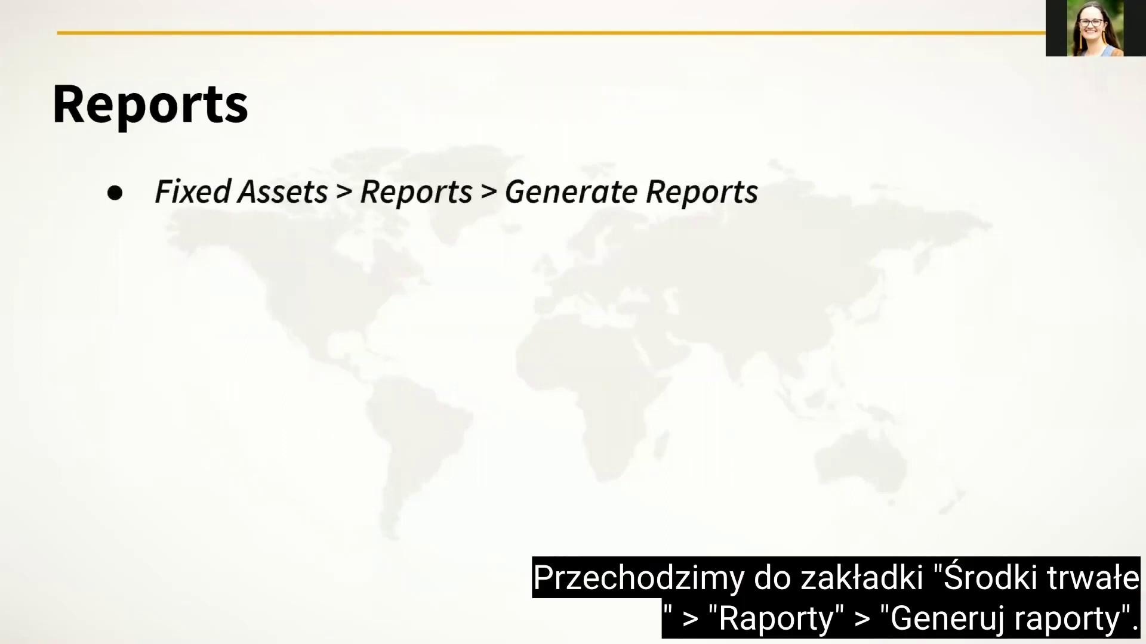
{"action": "key", "text": "Right"}
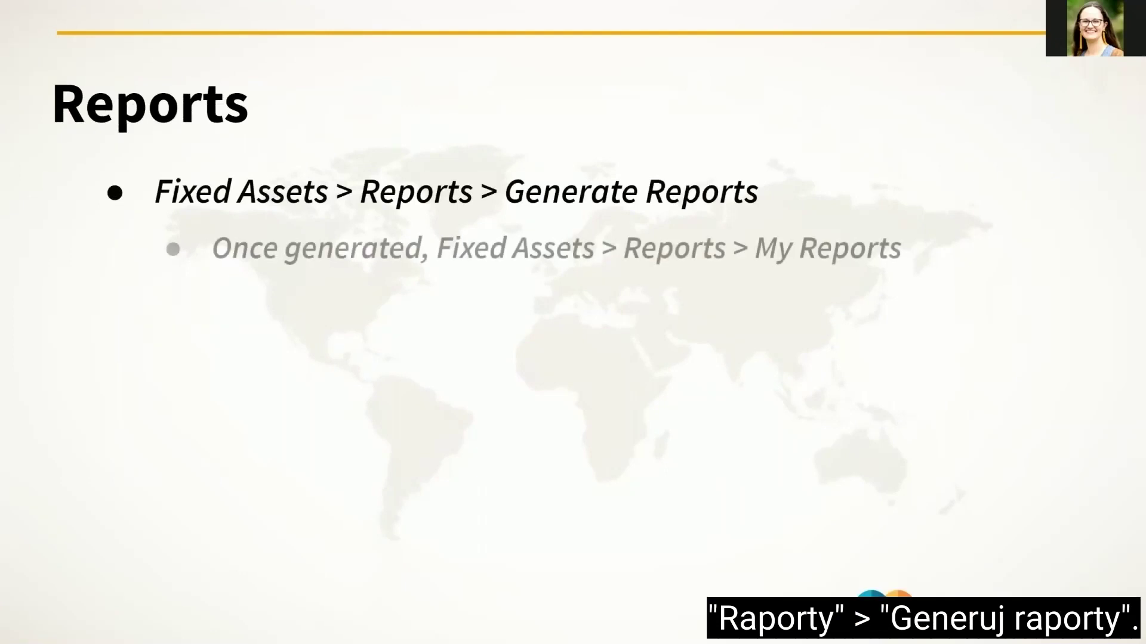